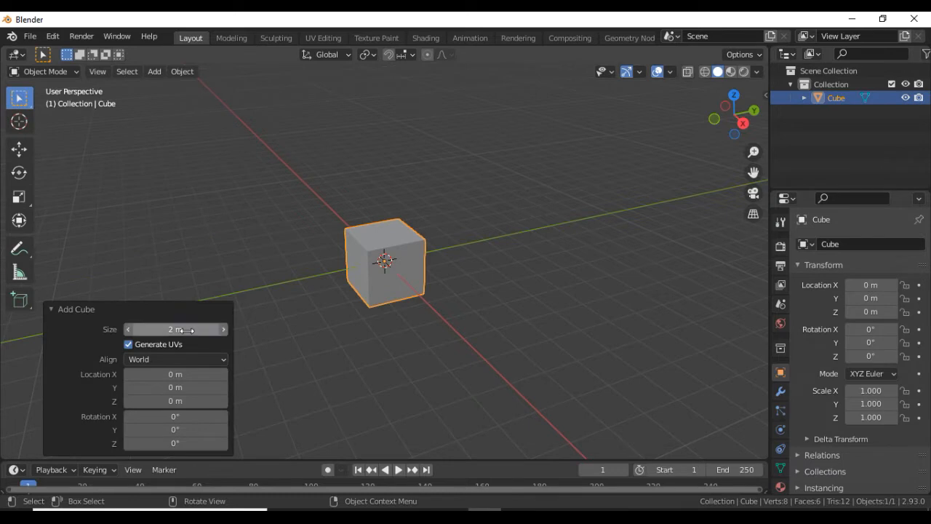
- Set the new cube's size to 150 m
{"action": "type", "text": "150"}
{"action": "key", "text": "Return"}
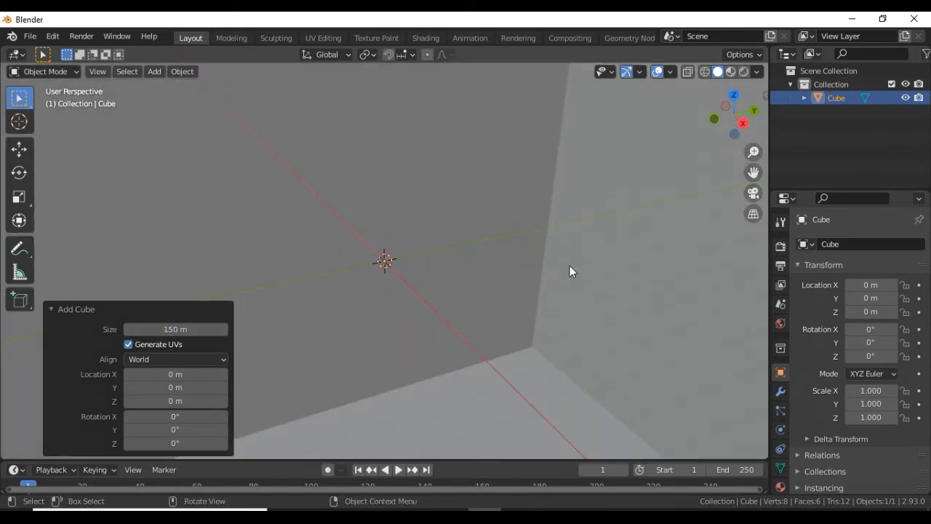
{"action": "left_click", "coordinate": [272, 276]}
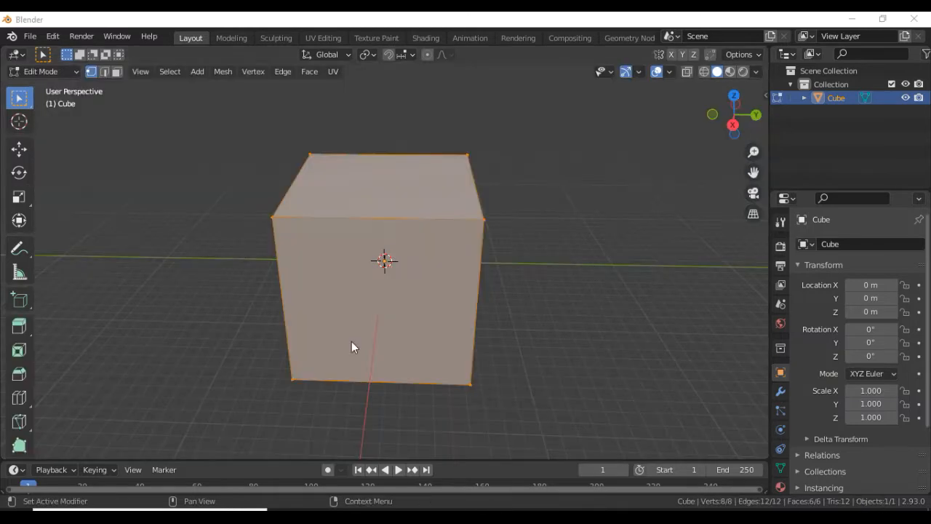
- Inset the cube's top face with a thickness of 5 m
{"action": "left_click", "coordinate": [116, 72]}
{"action": "middle_click_drag", "start_coordinate": [366, 182], "coordinate": [567, 291]}
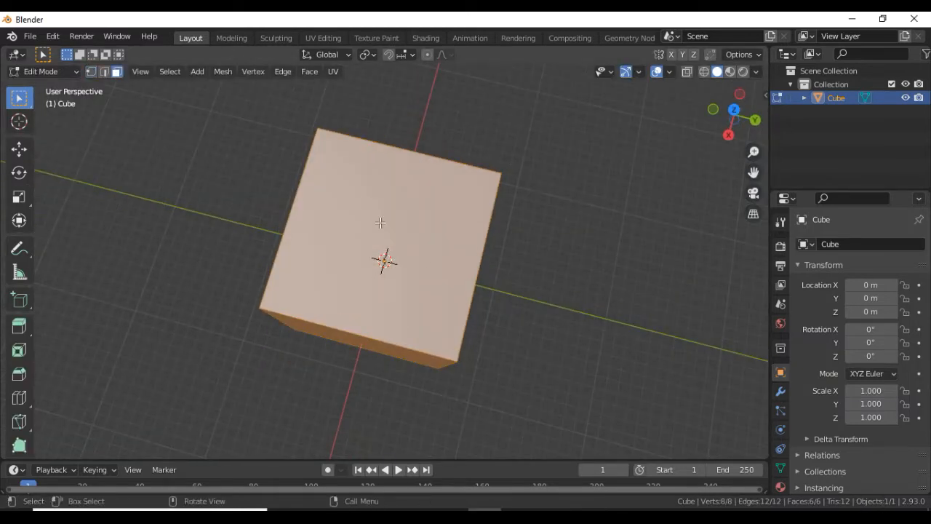
{"action": "left_click", "coordinate": [375, 212]}
{"action": "key", "text": "i"}
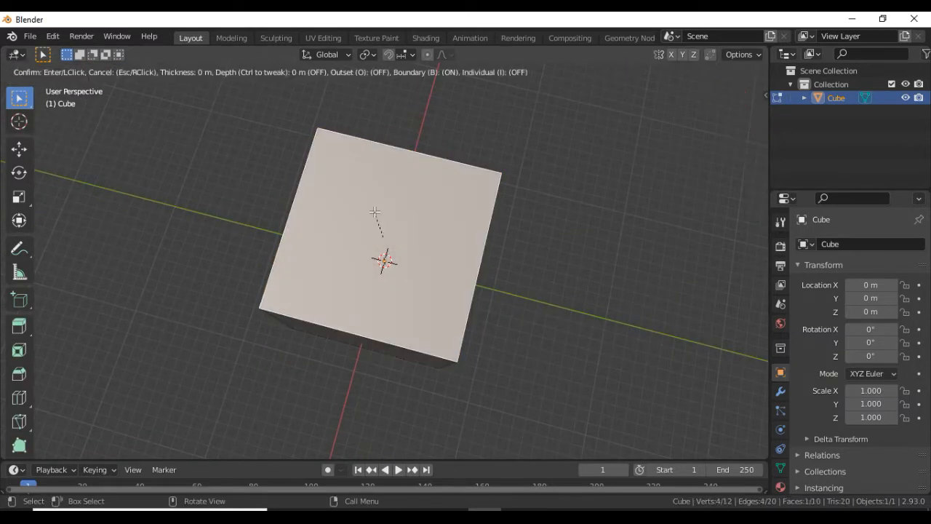
{"action": "left_click", "coordinate": [376, 241]}
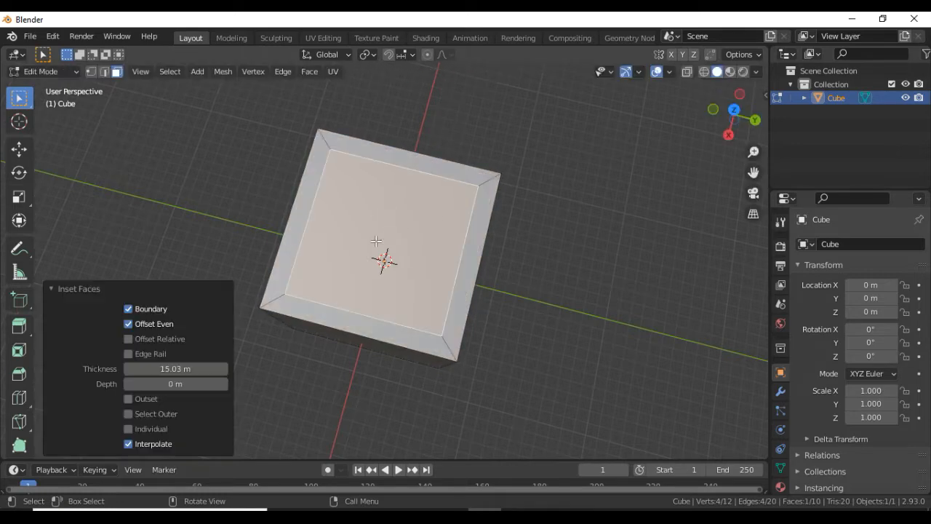
{"action": "left_click", "coordinate": [175, 369]}
{"action": "type", "text": "5"}
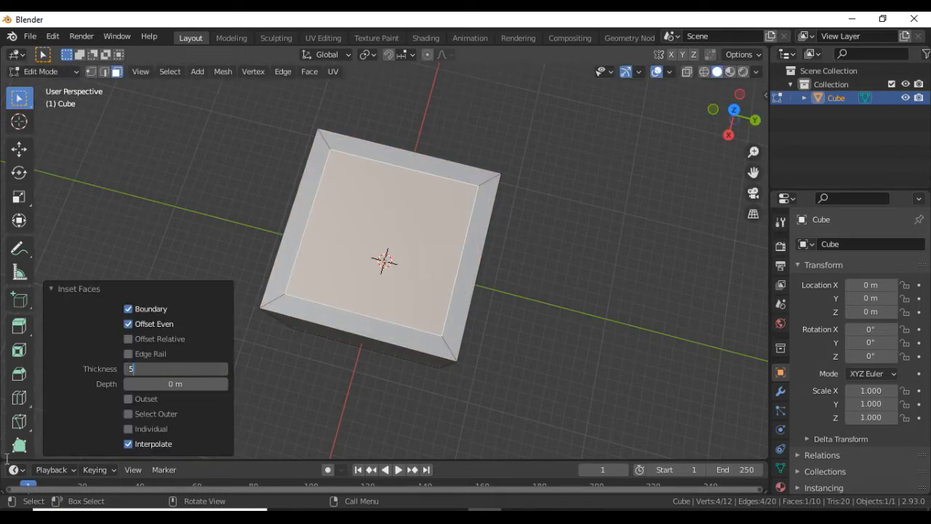
{"action": "key", "text": "Return"}
- Extrude the inset top face deep down into the cube to hollow it into an open box
{"action": "middle_click_drag", "start_coordinate": [581, 332], "coordinate": [424, 219]}
{"action": "key", "text": "e"}
{"action": "left_click", "coordinate": [79, 430]}
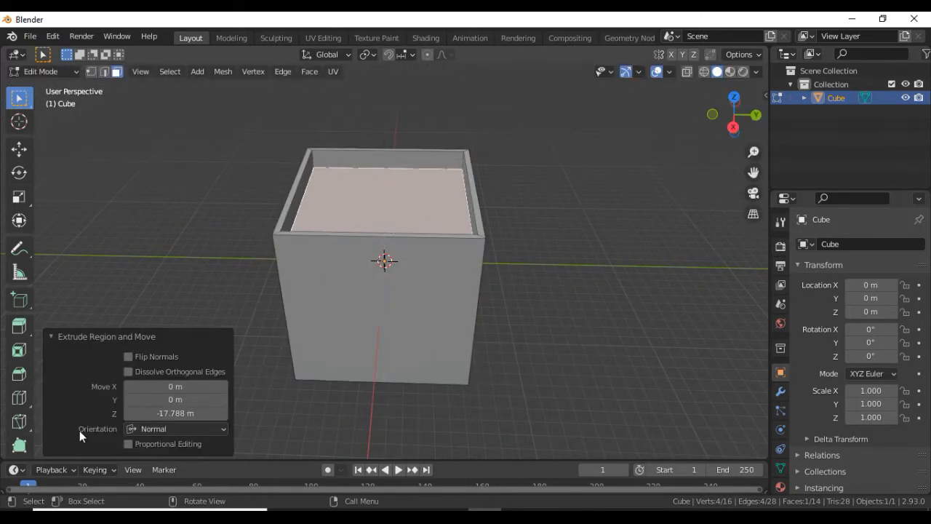
{"action": "left_click", "coordinate": [174, 413]}
{"action": "key", "text": "ctrl+a"}
{"action": "type", "text": "-1.9"}
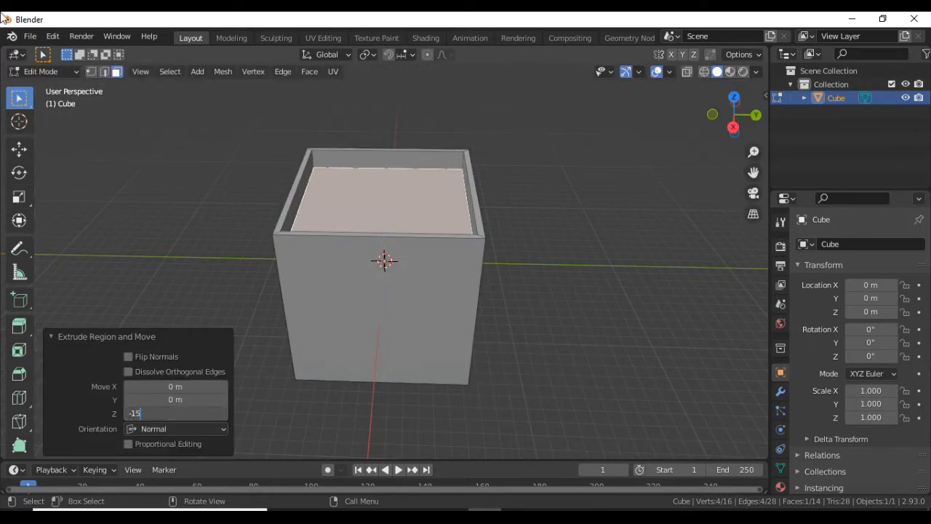
{"action": "key", "text": "Return"}
{"action": "left_click", "coordinate": [538, 182]}
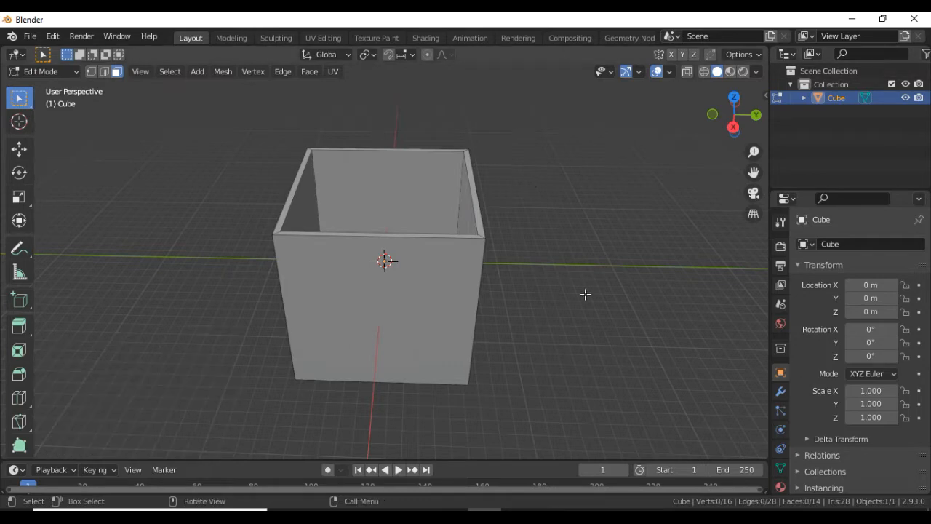
- Select the box's outer corner edges and bevel them about 4.8 m wide with multiple segments
{"action": "middle_click_drag", "start_coordinate": [584, 293], "coordinate": [513, 237]}
{"action": "key", "text": "2"}
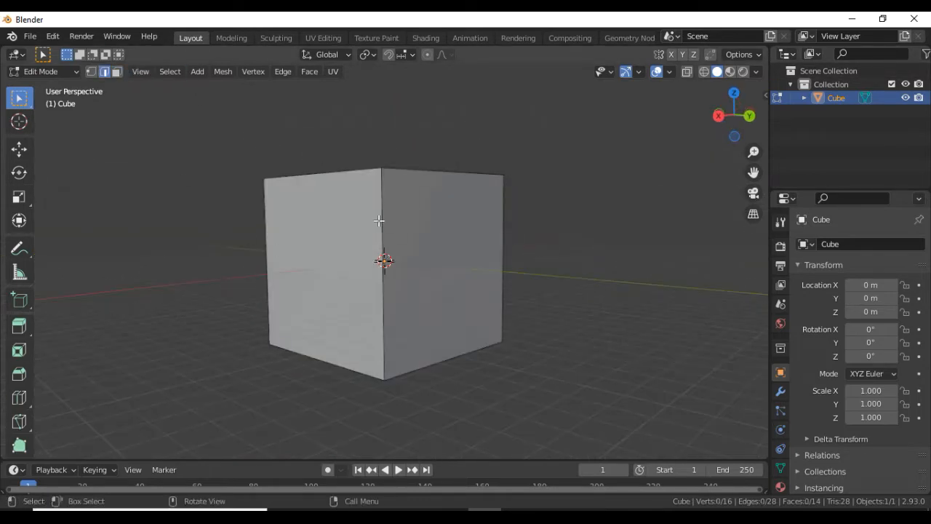
{"action": "left_click", "coordinate": [379, 221], "text": "ctrl"}
{"action": "middle_click_drag", "start_coordinate": [572, 322], "coordinate": [431, 306]}
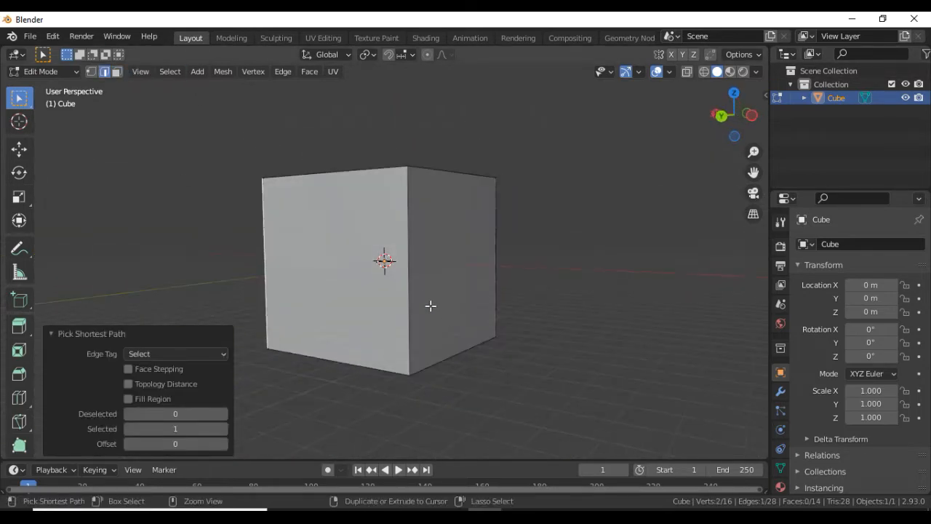
{"action": "left_click", "coordinate": [406, 291], "text": "ctrl"}
{"action": "middle_click_drag", "start_coordinate": [547, 293], "coordinate": [429, 269]}
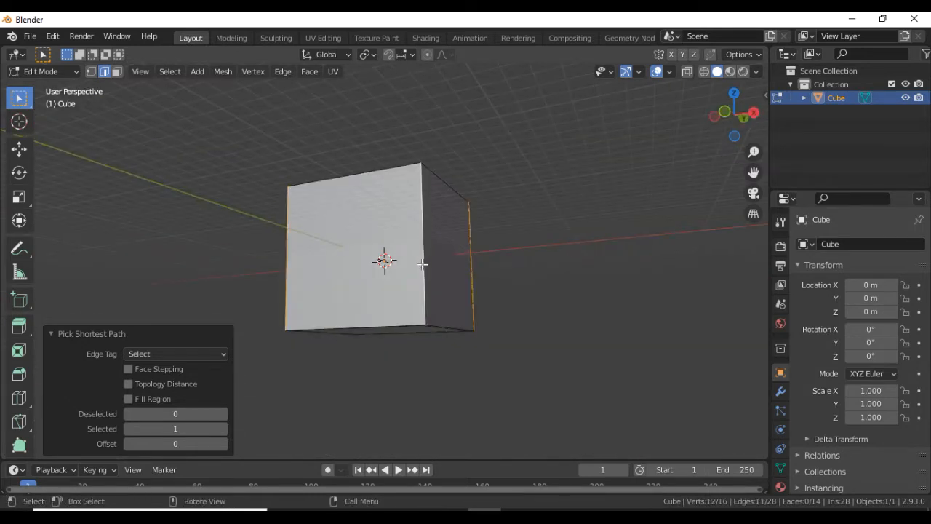
{"action": "key", "text": "ctrl+b"}
{"action": "scroll", "coordinate": [433, 263], "scroll_direction": "up", "scroll_amount": 20}
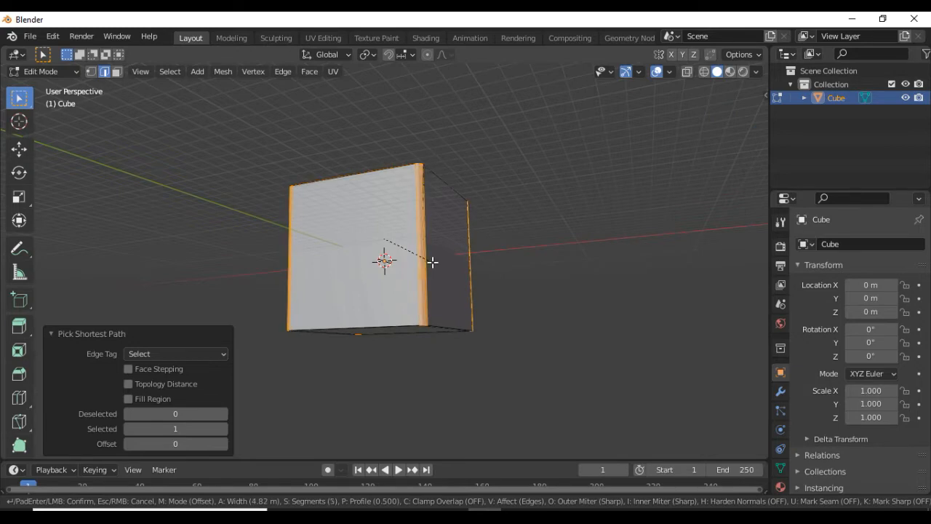
{"action": "left_click", "coordinate": [432, 262]}
{"action": "left_click", "coordinate": [664, 259]}
{"action": "middle_click_drag", "start_coordinate": [664, 259], "coordinate": [466, 327]}
- Export the box in STL format to the Desktop as untitled.stl
{"action": "left_click", "coordinate": [29, 36]}
{"action": "mouse_move", "coordinate": [70, 227]}
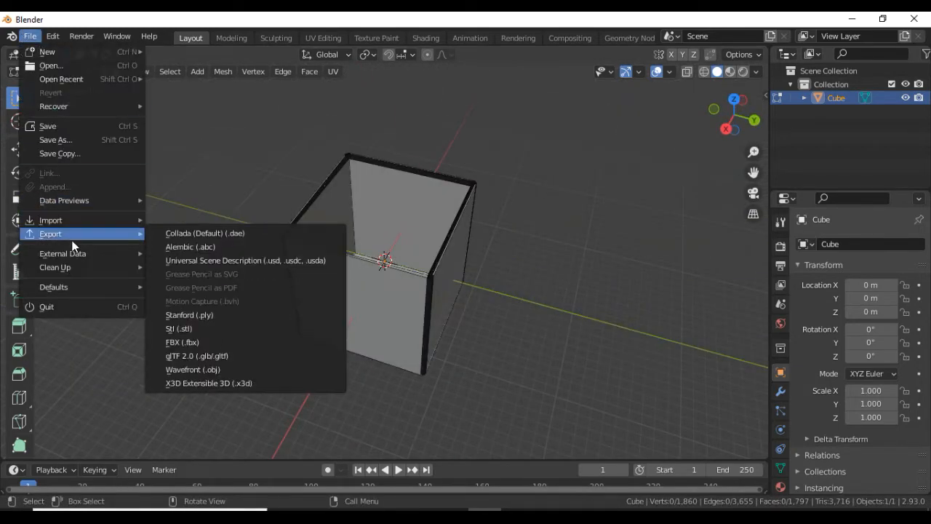
{"action": "left_click", "coordinate": [199, 328]}
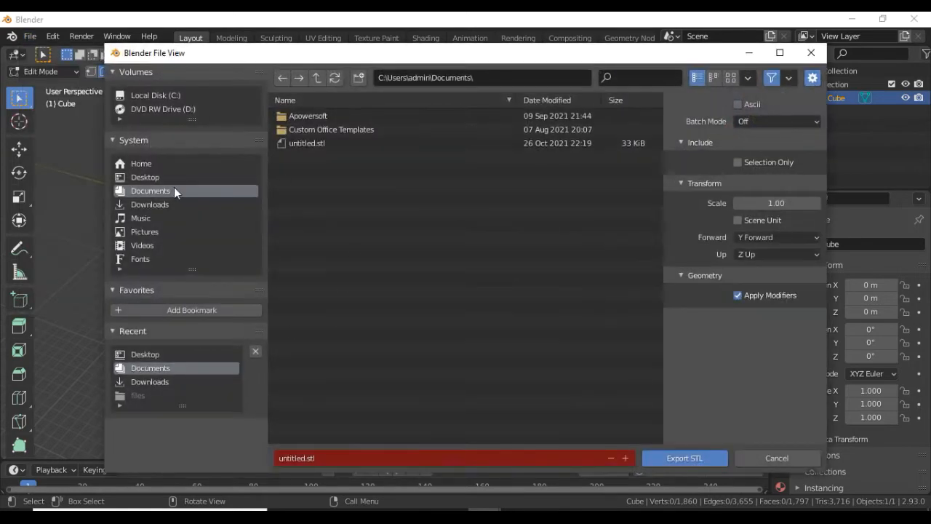
{"action": "left_click", "coordinate": [154, 177]}
{"action": "left_click", "coordinate": [325, 458]}
{"action": "left_click", "coordinate": [684, 458]}
- Close Blender without saving the project and launch ideaMaker in a maximized window
{"action": "left_click", "coordinate": [914, 18]}
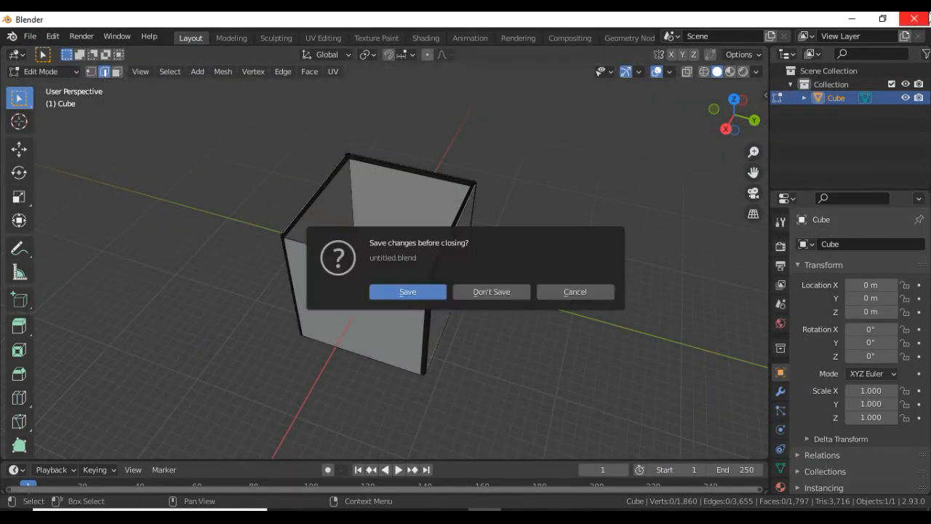
{"action": "left_click", "coordinate": [465, 295]}
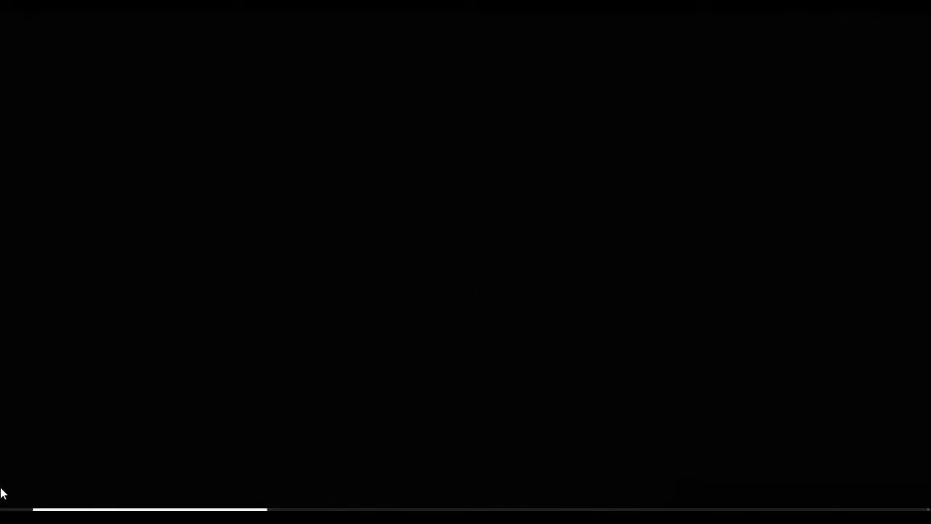
{"action": "left_click", "coordinate": [7, 516]}
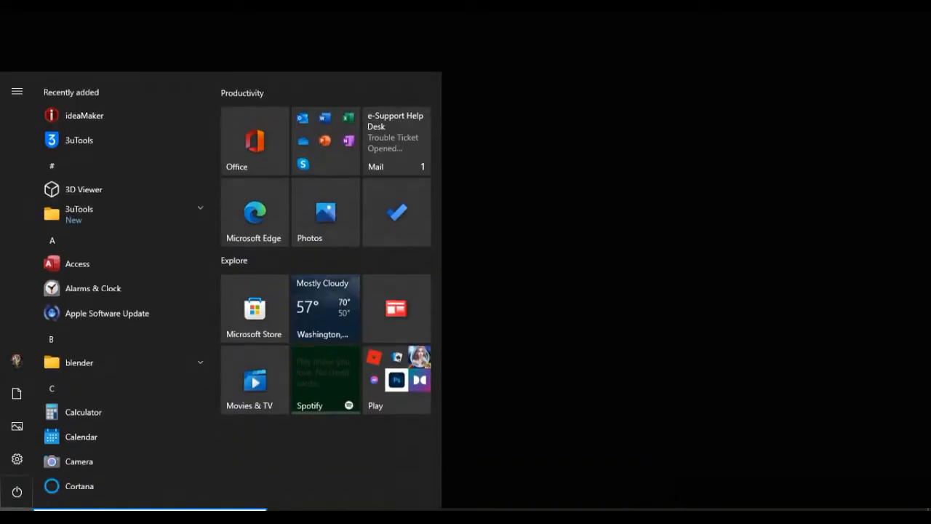
{"action": "type", "text": "ie"}
{"action": "key", "text": "BackSpace"}
{"action": "key", "text": "BackSpace"}
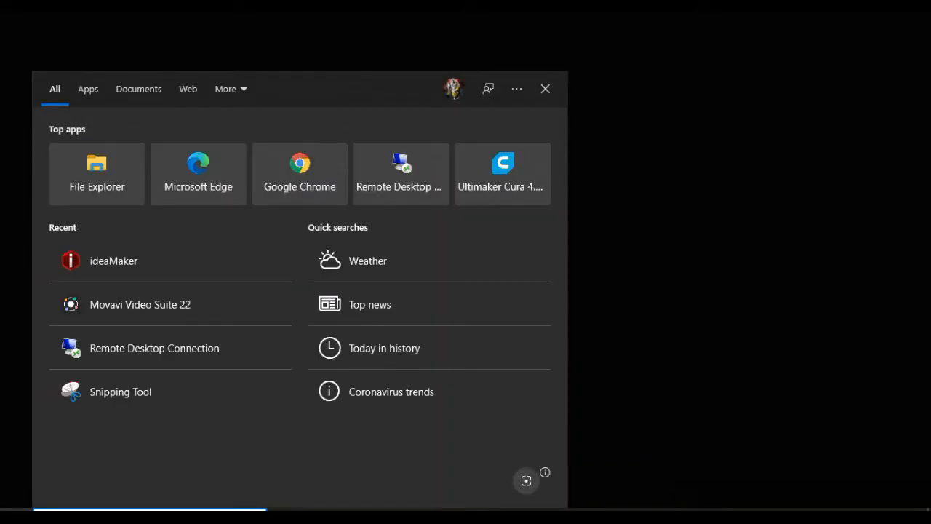
{"action": "left_click", "coordinate": [74, 256]}
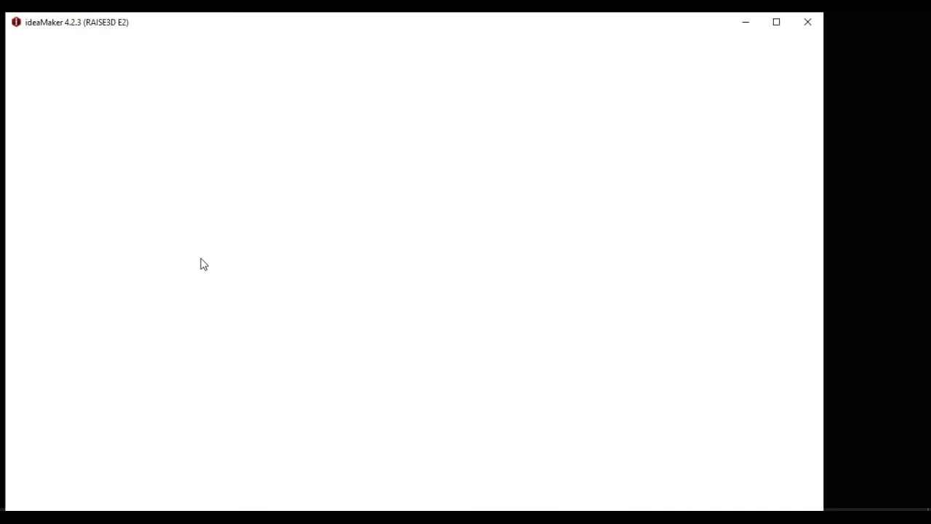
{"action": "left_click", "coordinate": [575, 169]}
{"action": "left_click", "coordinate": [716, 114]}
{"action": "left_click", "coordinate": [777, 22]}
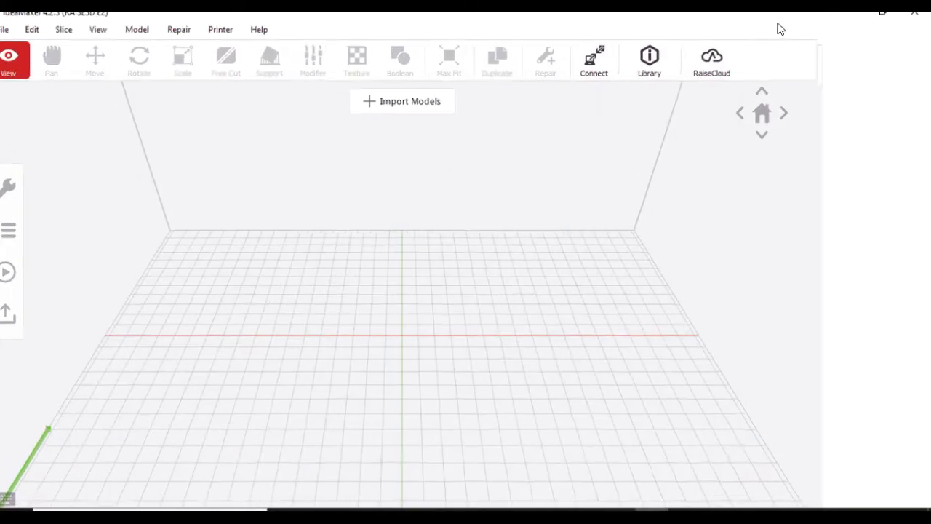
- Try to import the untitled.obj model from the Desktop
{"action": "left_click", "coordinate": [447, 117]}
{"action": "left_click", "coordinate": [63, 137]}
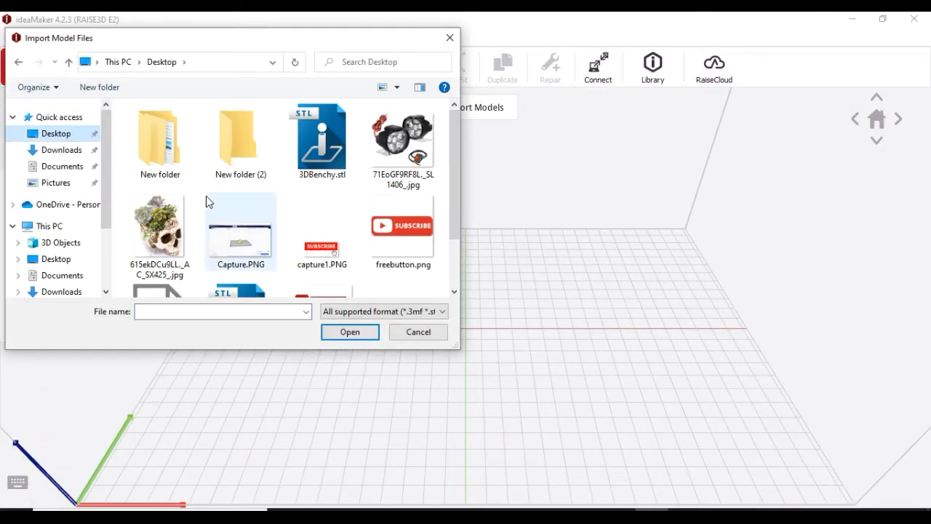
{"action": "left_click_drag", "start_coordinate": [454, 142], "coordinate": [467, 229]}
{"action": "double_click", "coordinate": [159, 244]}
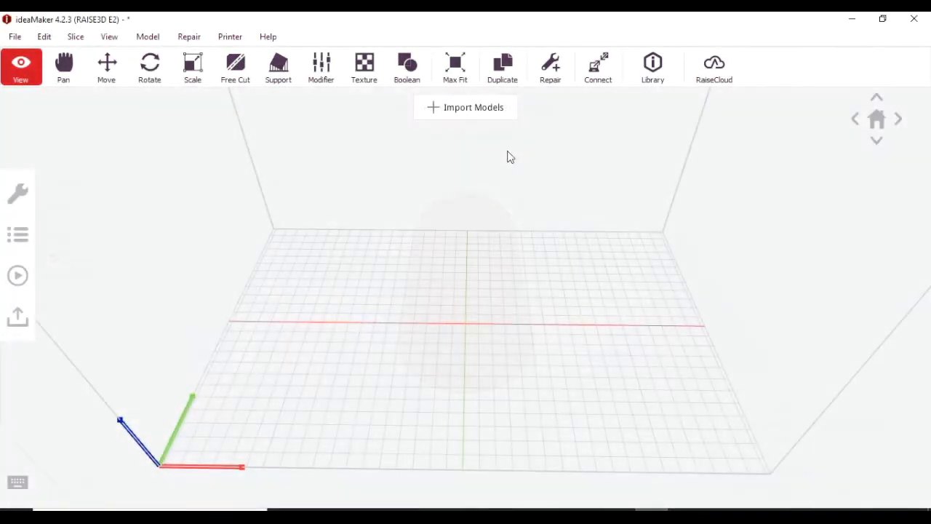
{"action": "scroll", "coordinate": [510, 156], "scroll_direction": "down", "scroll_amount": 5}
{"action": "scroll", "coordinate": [510, 156], "scroll_direction": "down", "scroll_amount": 2}
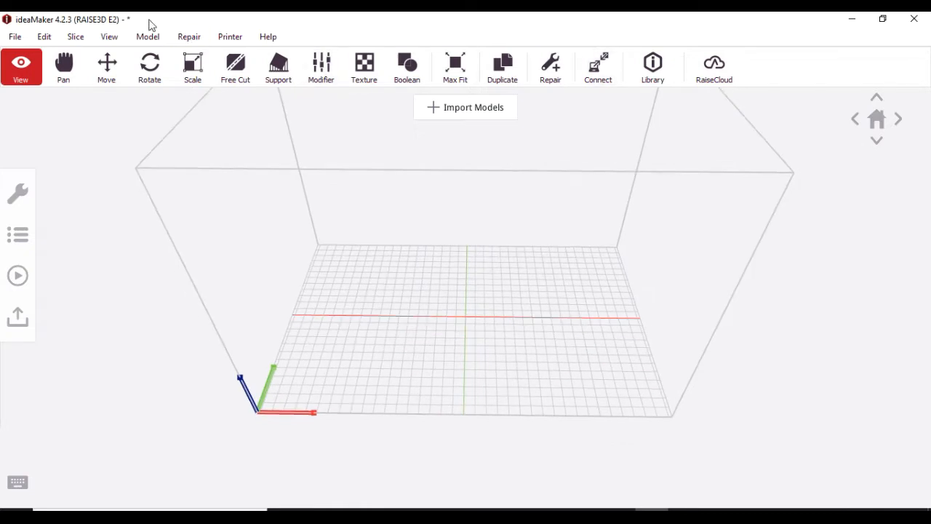
- Import the untitled.stl box model from the Desktop and dismiss its model information
{"action": "left_click", "coordinate": [15, 36]}
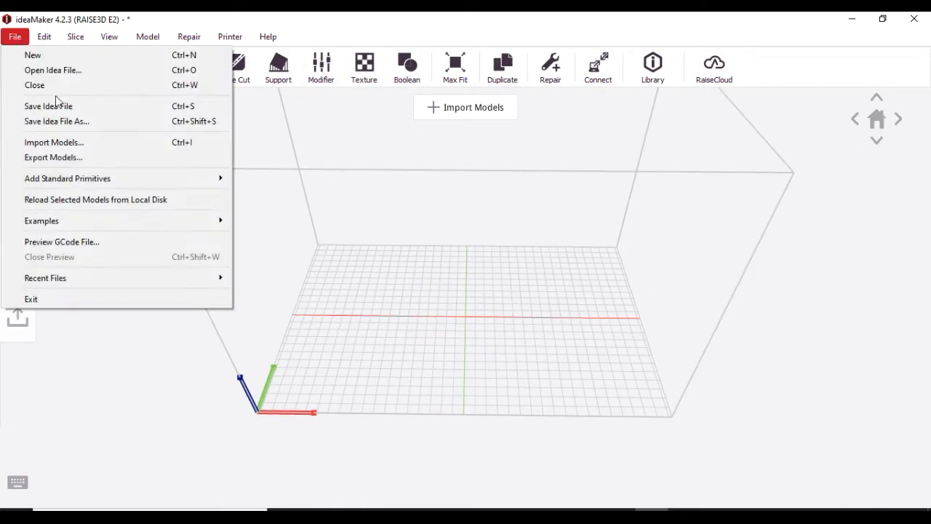
{"action": "left_click", "coordinate": [53, 141]}
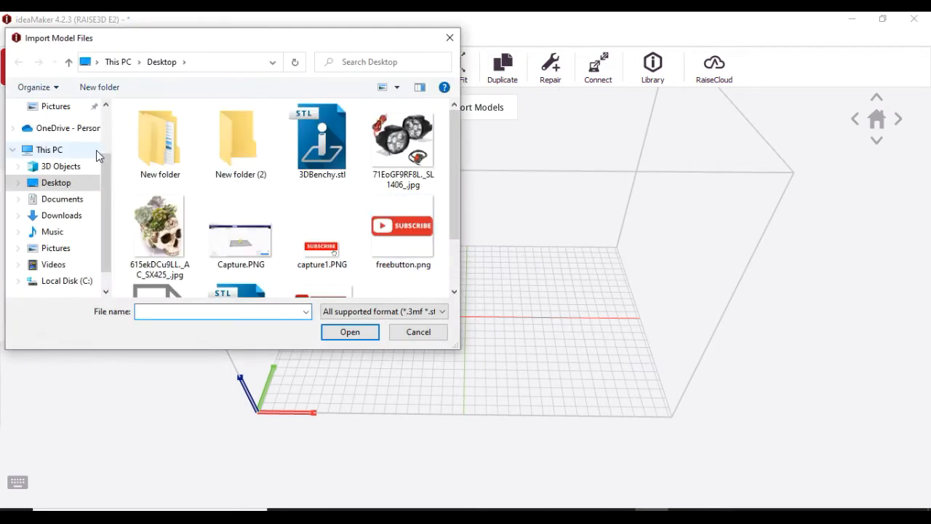
{"action": "left_click", "coordinate": [55, 183]}
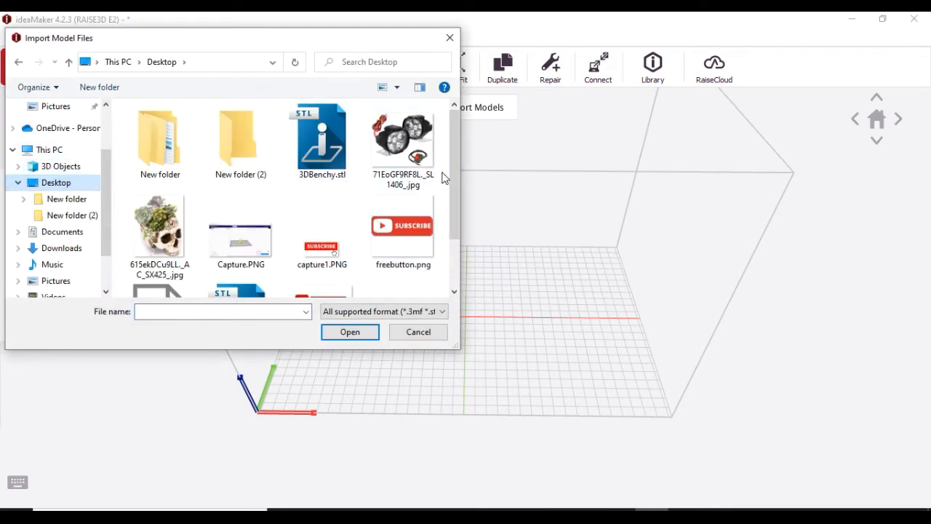
{"action": "left_click_drag", "start_coordinate": [460, 294], "coordinate": [467, 294]}
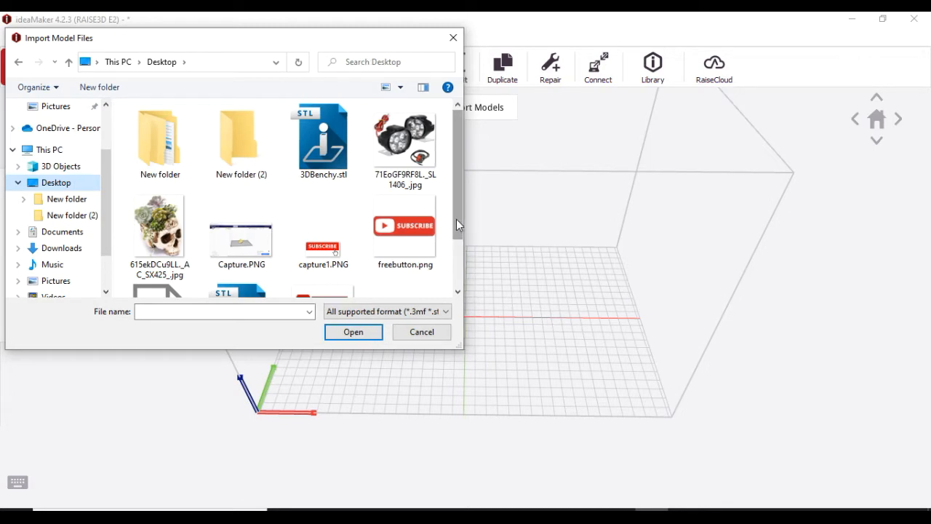
{"action": "left_click_drag", "start_coordinate": [457, 219], "coordinate": [457, 287]}
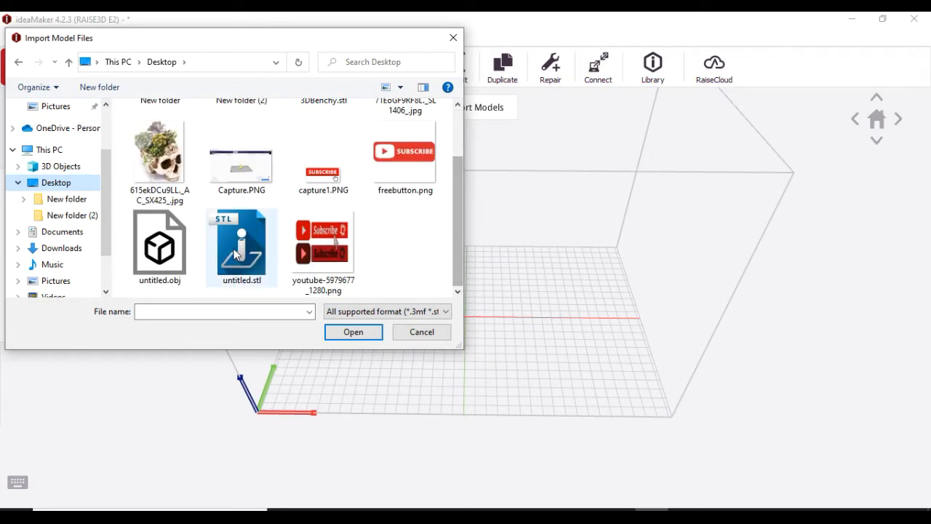
{"action": "left_click", "coordinate": [216, 245]}
{"action": "left_click", "coordinate": [329, 332]}
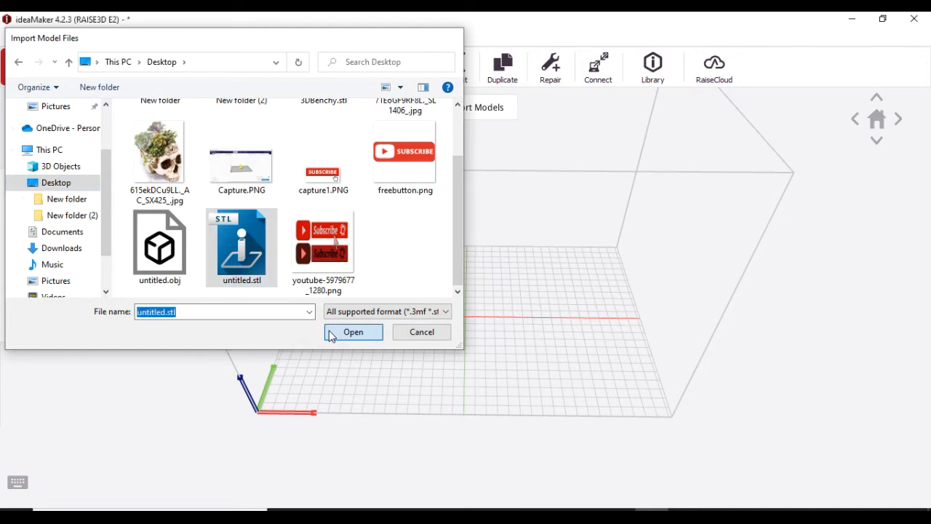
{"action": "left_click_drag", "start_coordinate": [512, 320], "coordinate": [510, 232]}
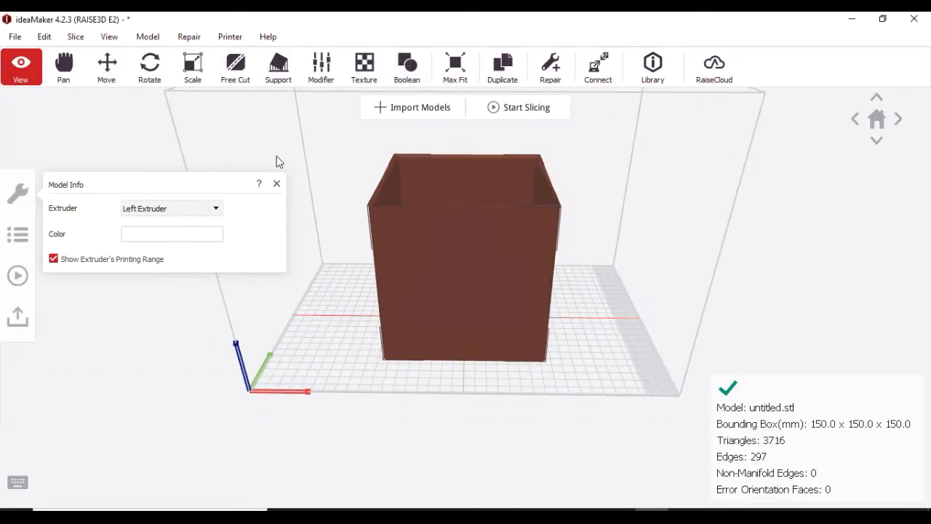
{"action": "left_click", "coordinate": [277, 185]}
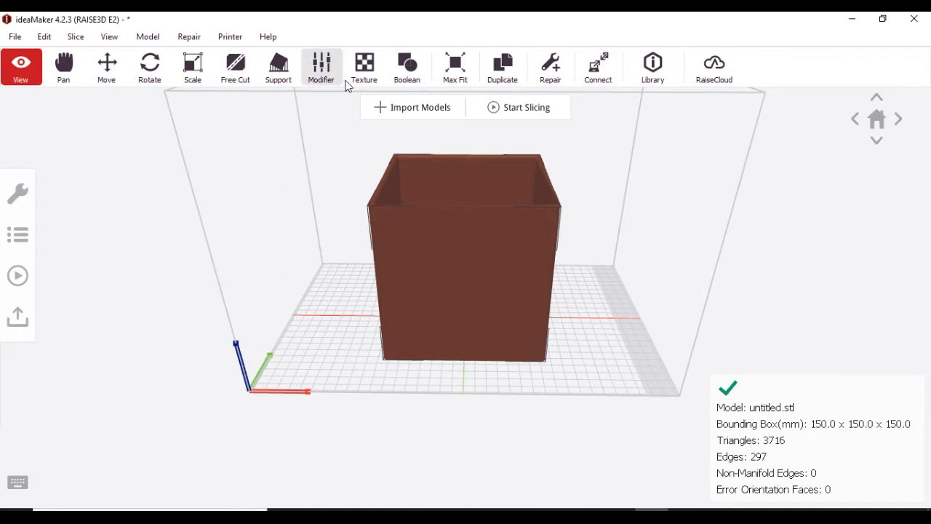
- Set the box's surface type to Custom Texture in the texture settings
{"action": "left_click", "coordinate": [364, 67]}
{"action": "left_click", "coordinate": [227, 209]}
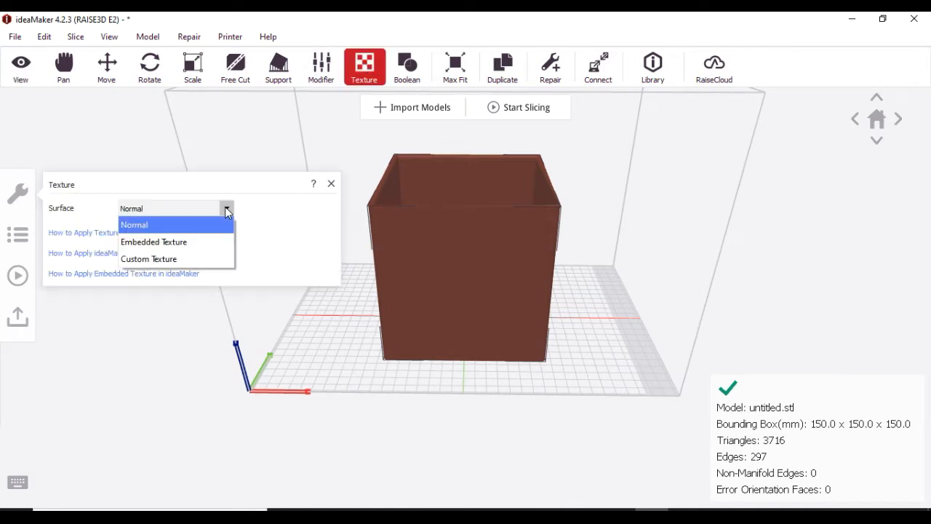
{"action": "left_click", "coordinate": [167, 258]}
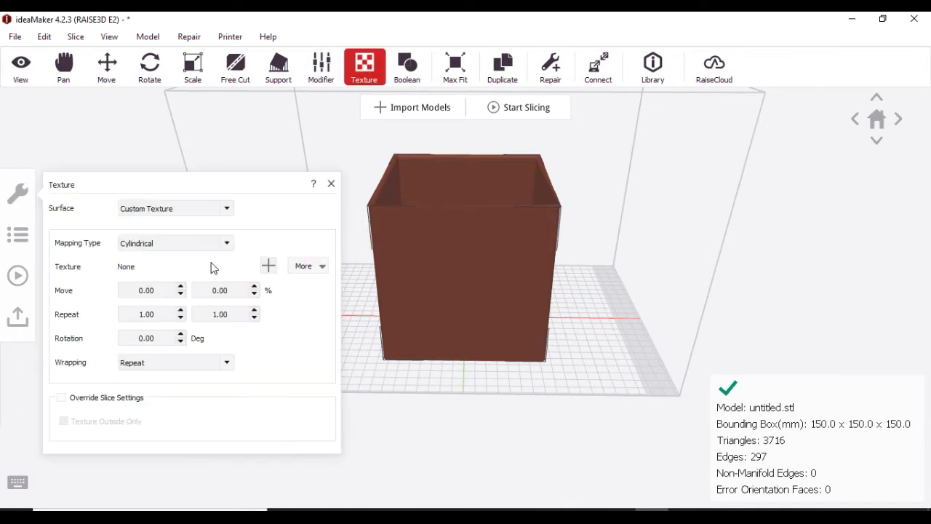
- Open the ideaMaker Library texture page in the browser for importing a texture, and dismiss the browser's data-import prompt and extra Settings page
{"action": "left_click", "coordinate": [269, 267]}
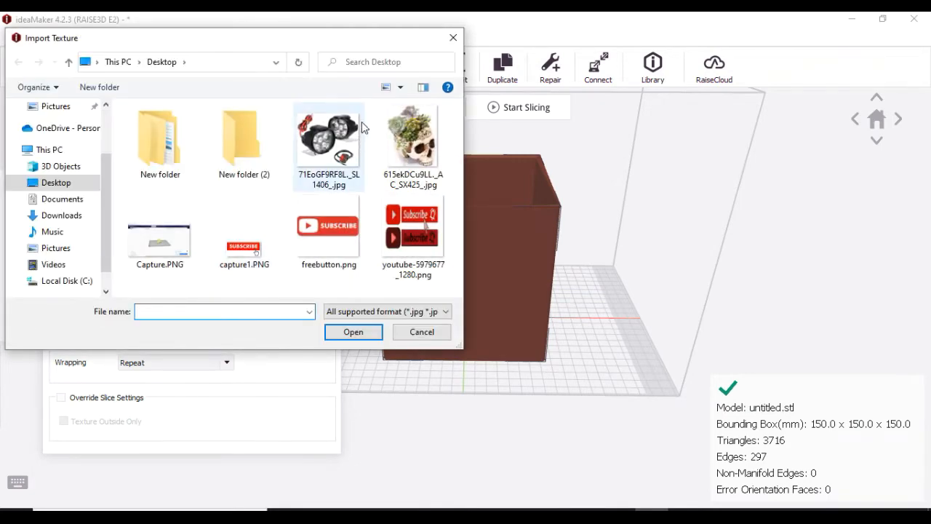
{"action": "left_click", "coordinate": [459, 38]}
{"action": "left_click", "coordinate": [306, 266]}
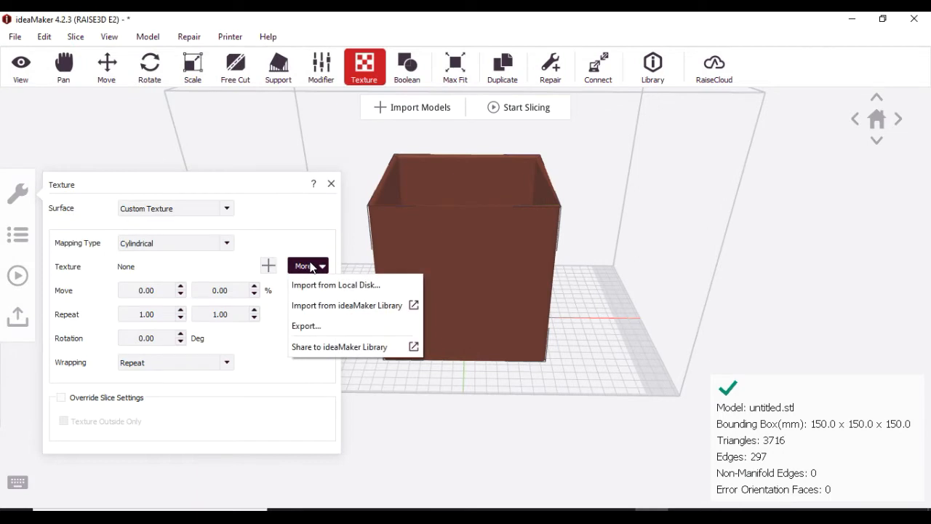
{"action": "left_click", "coordinate": [312, 305]}
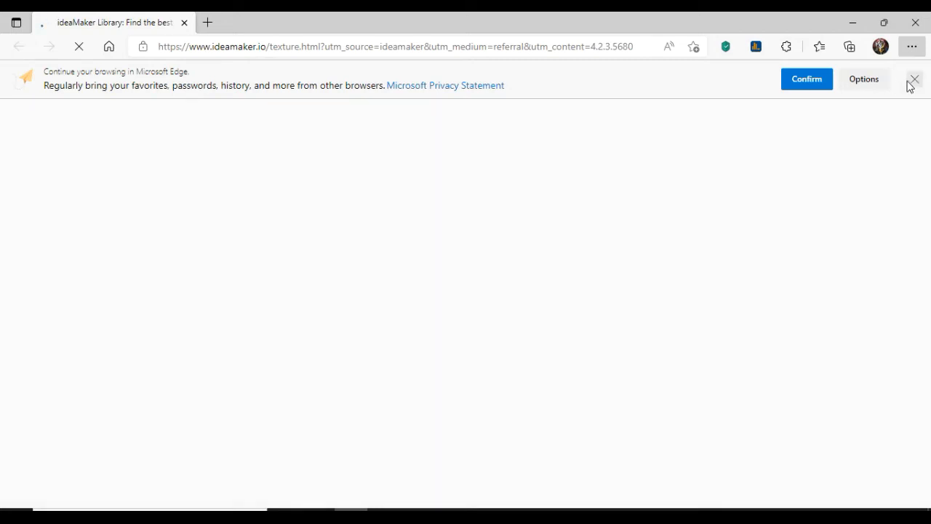
{"action": "left_click", "coordinate": [921, 88]}
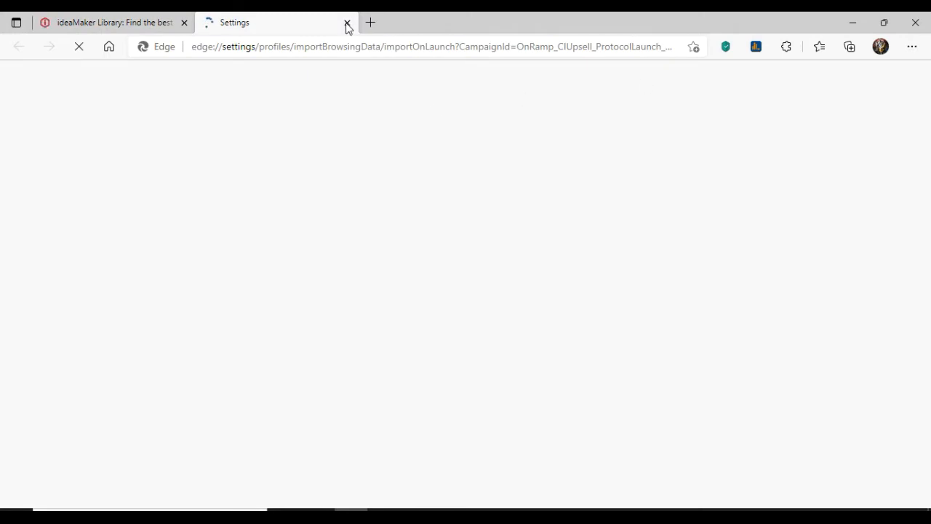
{"action": "left_click", "coordinate": [347, 24]}
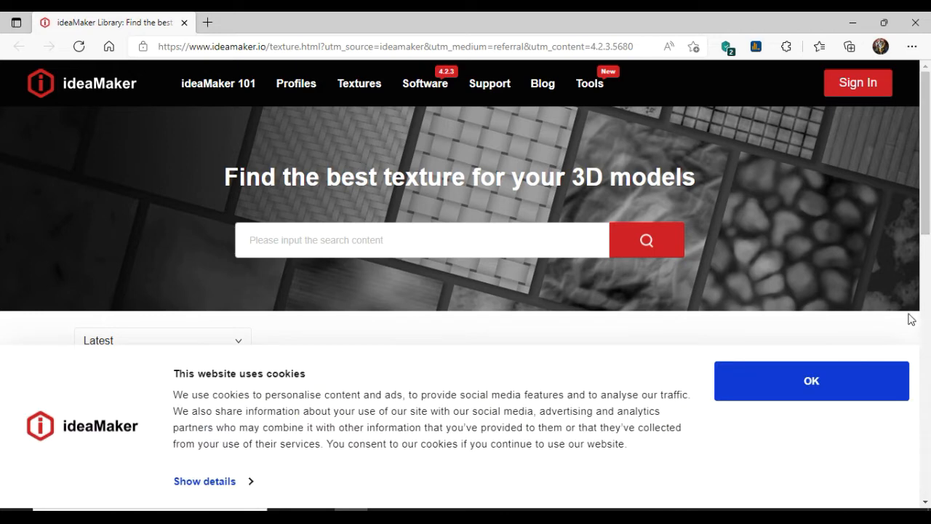
- Find the 2sHave_it texture in the library and download its files
{"action": "left_click_drag", "start_coordinate": [924, 157], "coordinate": [929, 362]}
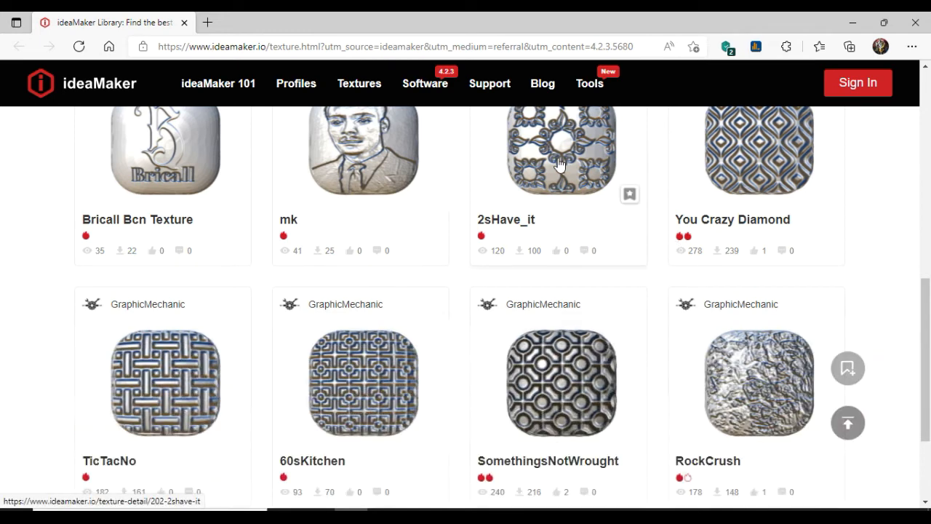
{"action": "left_click", "coordinate": [559, 164]}
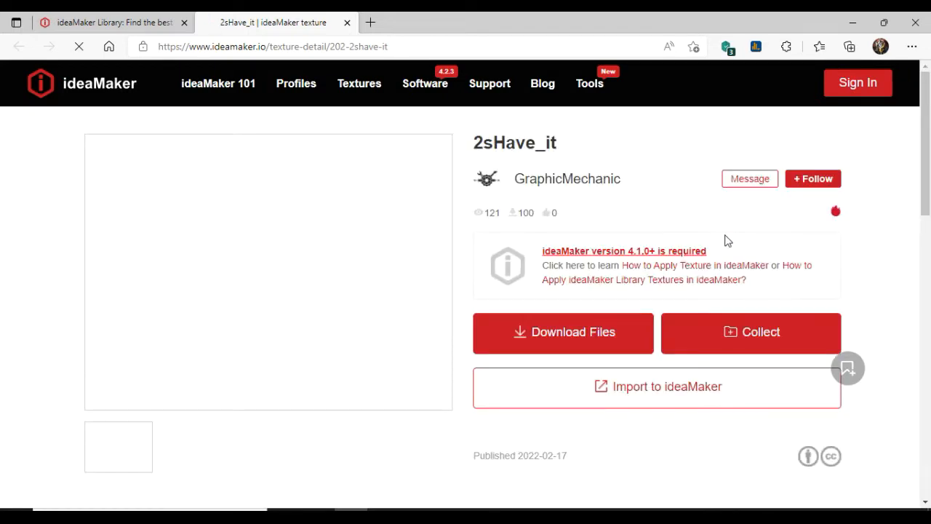
{"action": "left_click", "coordinate": [505, 329]}
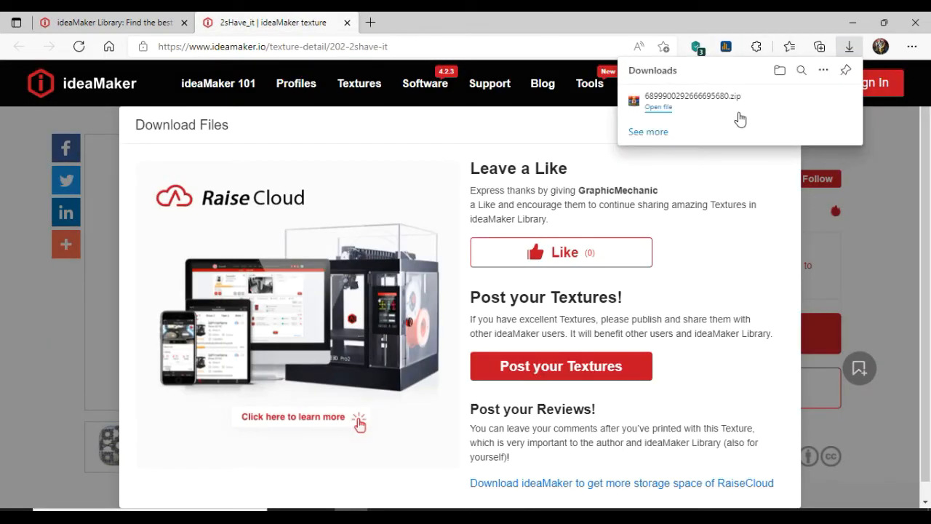
- Extract the downloaded texture archive to the Desktop, and close the archive and the browser to return to ideaMaker
{"action": "left_click", "coordinate": [658, 108]}
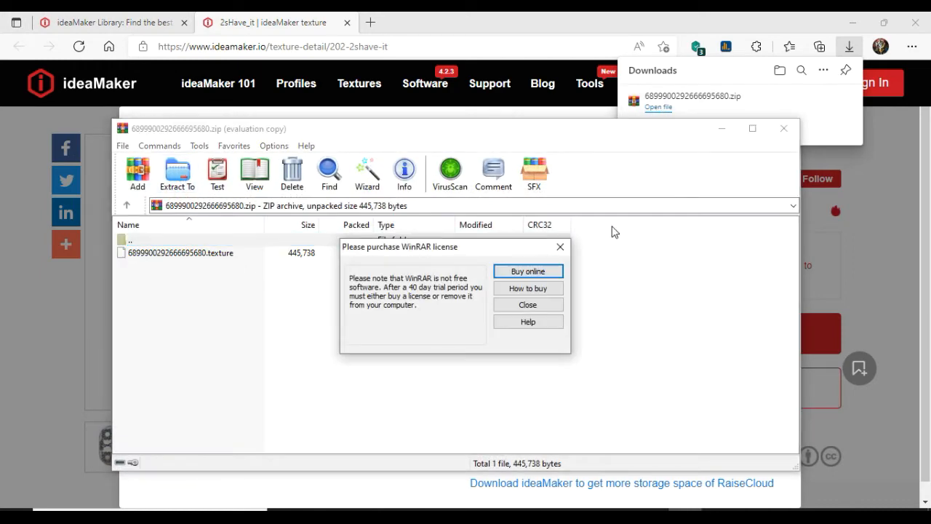
{"action": "left_click", "coordinate": [560, 247]}
{"action": "left_click", "coordinate": [179, 177]}
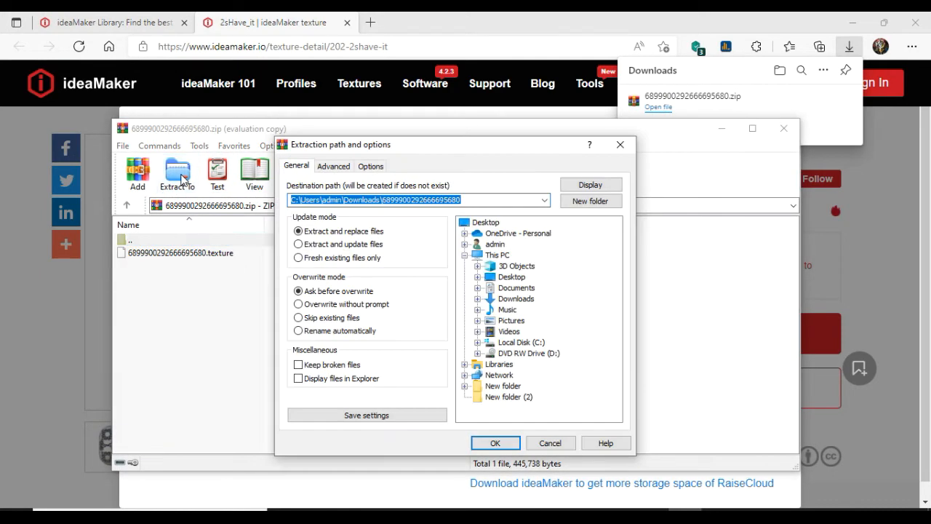
{"action": "left_click", "coordinate": [498, 279]}
{"action": "left_click", "coordinate": [495, 444]}
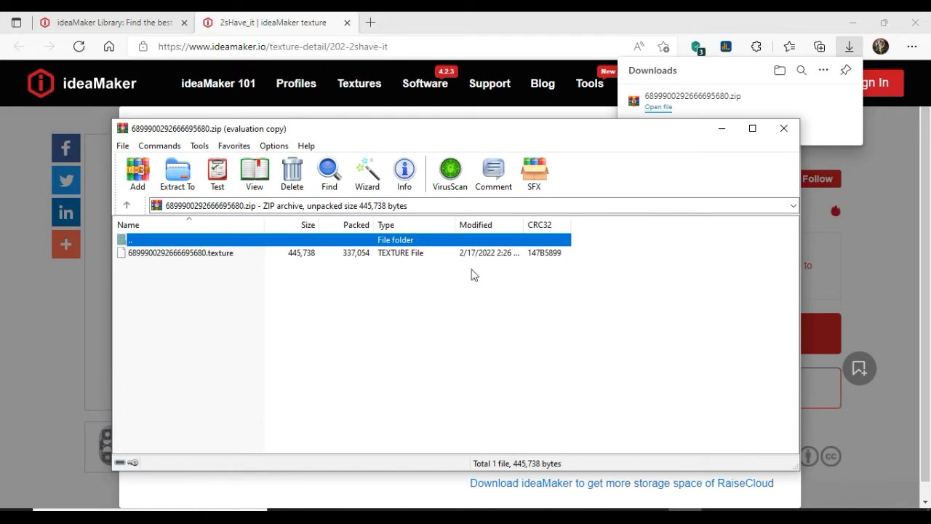
{"action": "left_click", "coordinate": [783, 129]}
{"action": "left_click", "coordinate": [917, 22]}
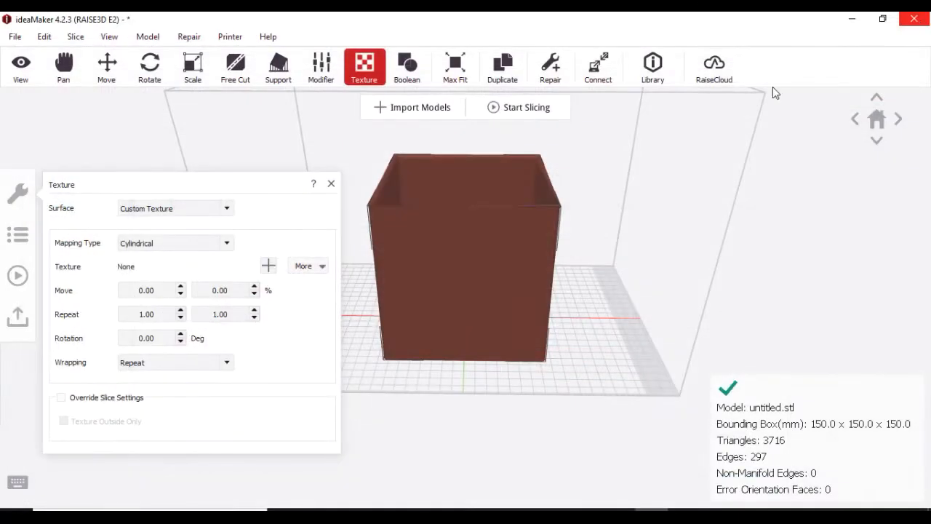
- Apply the extracted .texture file from the Desktop to the box, accepting the override of the texture parameters
{"action": "left_click", "coordinate": [269, 267]}
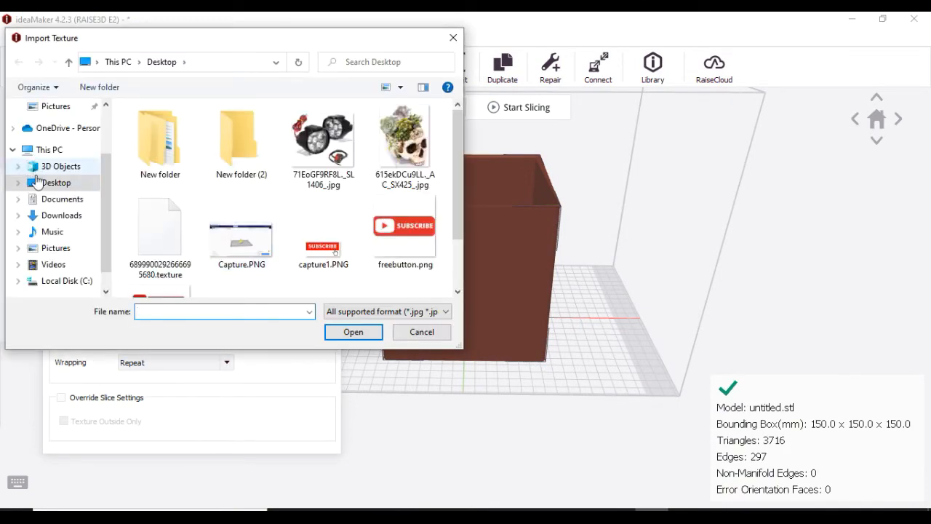
{"action": "left_click", "coordinate": [173, 222]}
{"action": "left_click", "coordinate": [347, 333]}
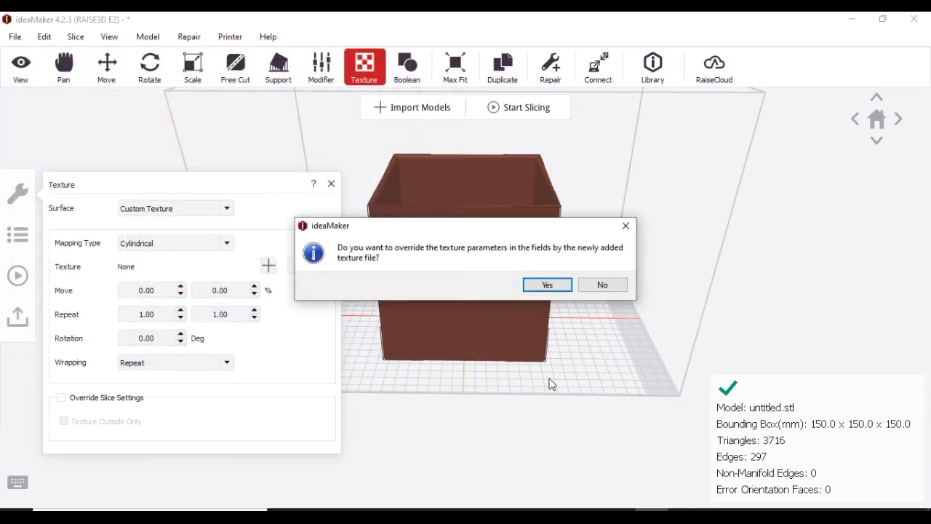
{"action": "left_click", "coordinate": [544, 285]}
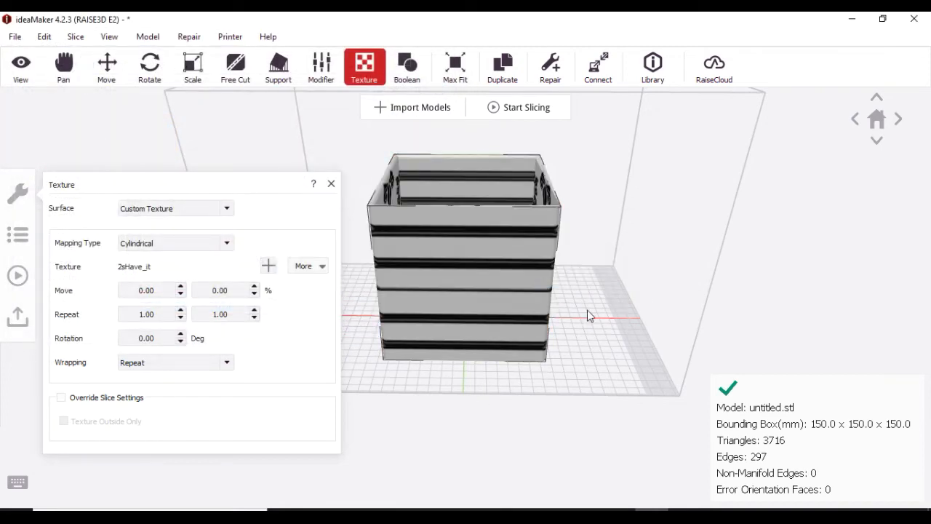
- Close the texture settings and examine the applied pattern on the box's front and side faces
{"action": "left_click", "coordinate": [633, 332]}
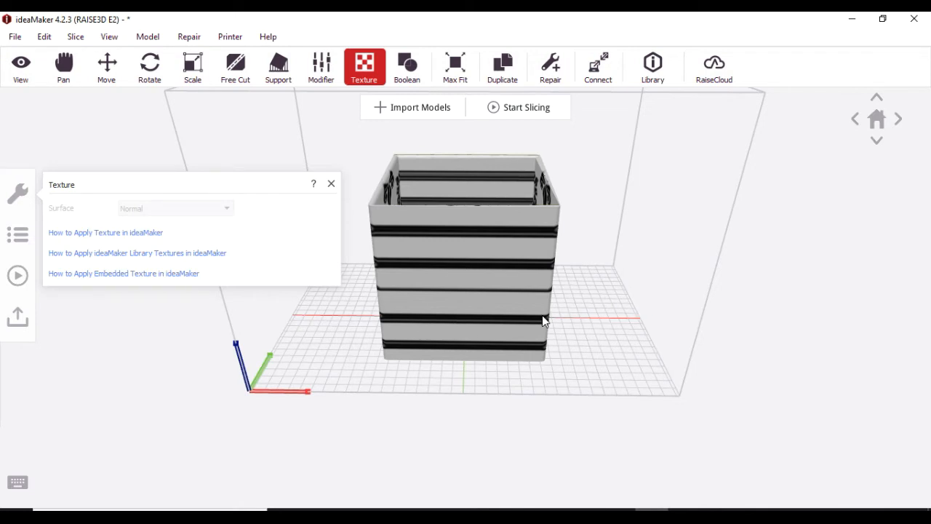
{"action": "left_click", "coordinate": [331, 184]}
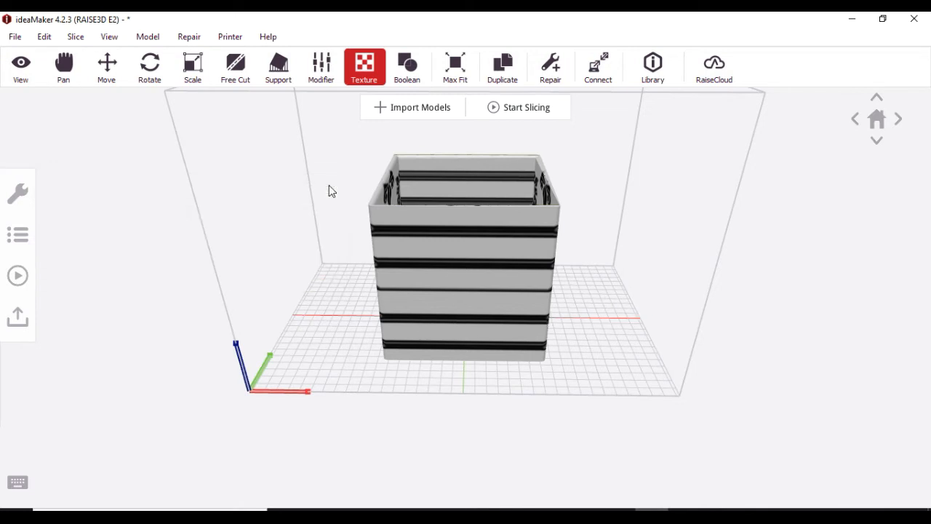
{"action": "left_click", "coordinate": [408, 258]}
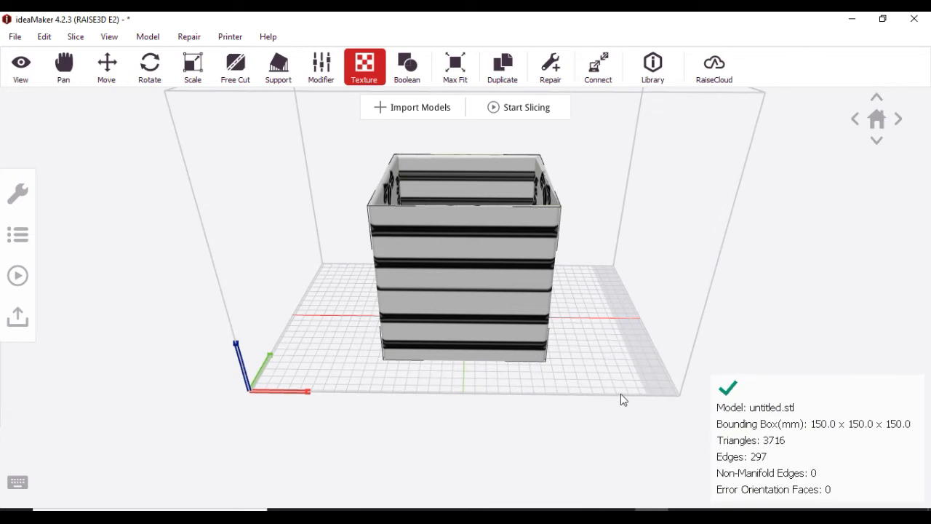
{"action": "left_click", "coordinate": [857, 119]}
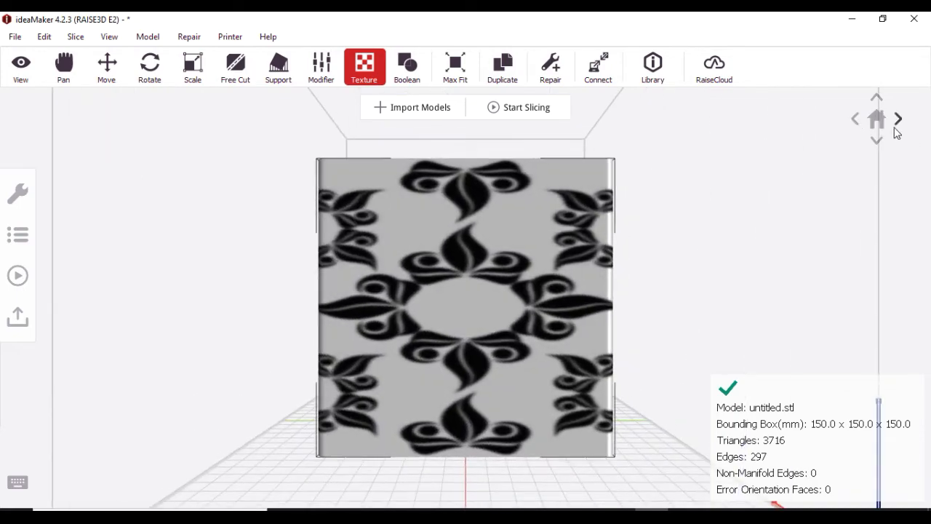
{"action": "left_click", "coordinate": [900, 120]}
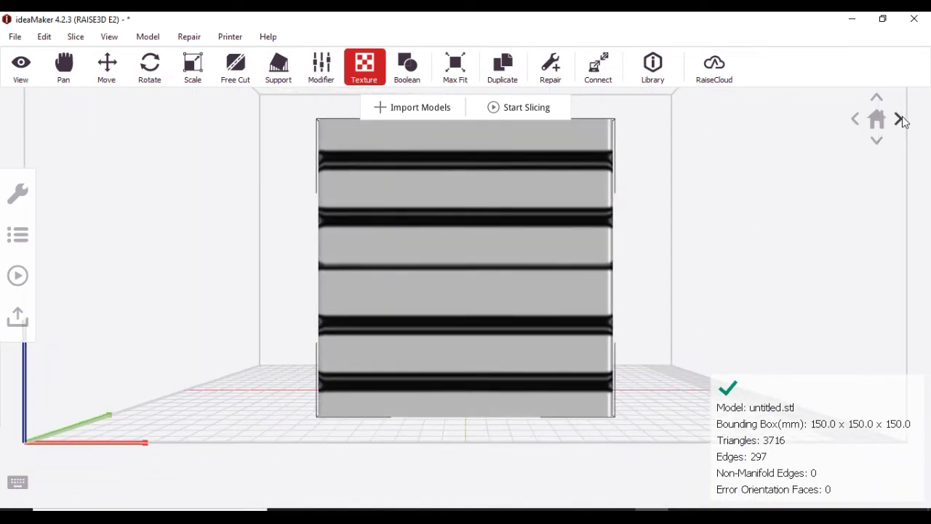
{"action": "left_click", "coordinate": [900, 120]}
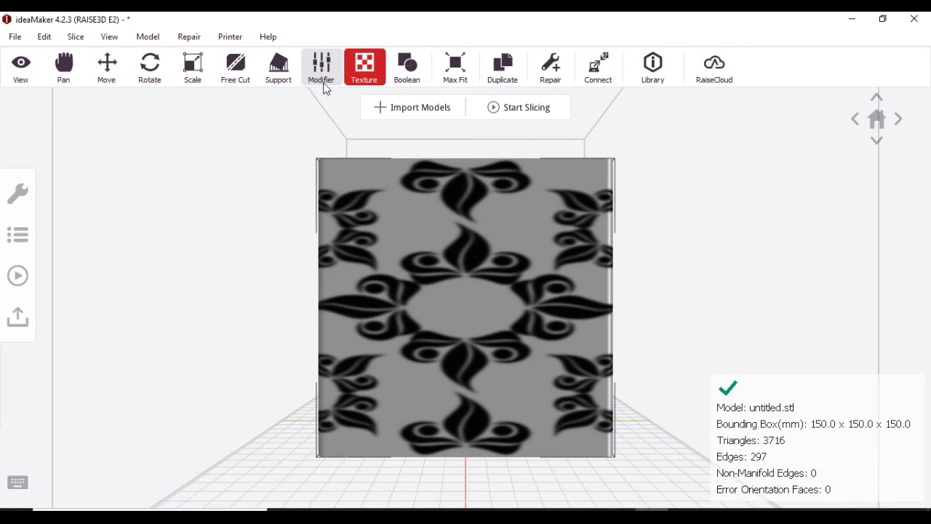
- Try the Spherical and Cube mapping types, set the texture mapping to Cube (No Mirroring), and check the pattern on adjacent faces
{"action": "left_click", "coordinate": [370, 66]}
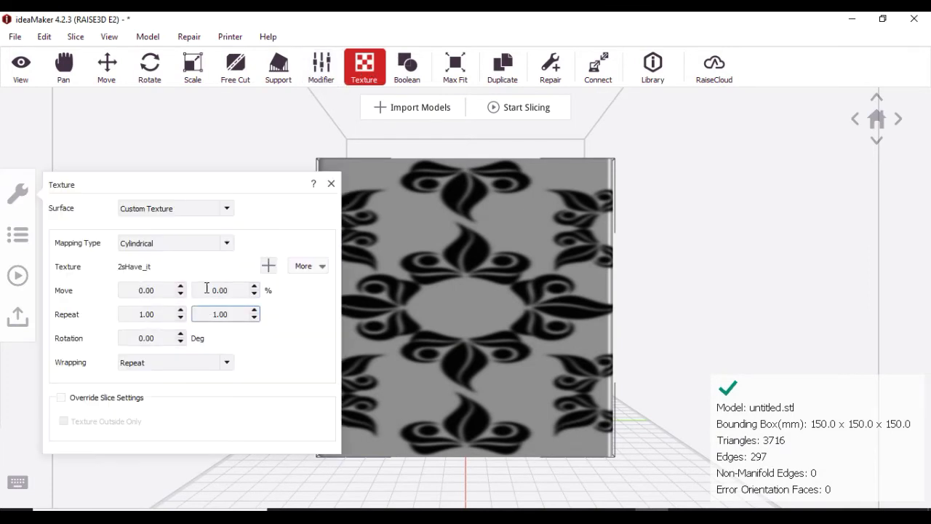
{"action": "left_click", "coordinate": [227, 243]}
{"action": "left_click", "coordinate": [191, 278]}
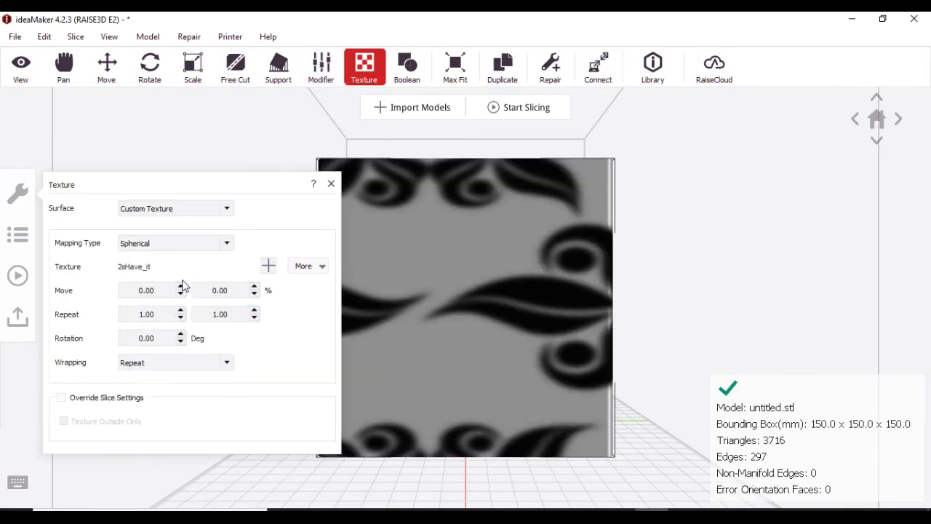
{"action": "left_click", "coordinate": [227, 243]}
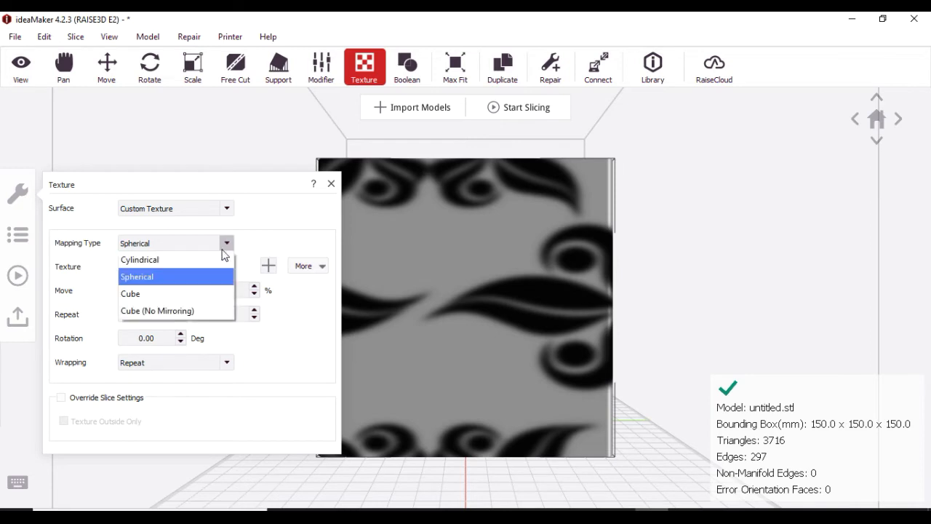
{"action": "left_click", "coordinate": [172, 297]}
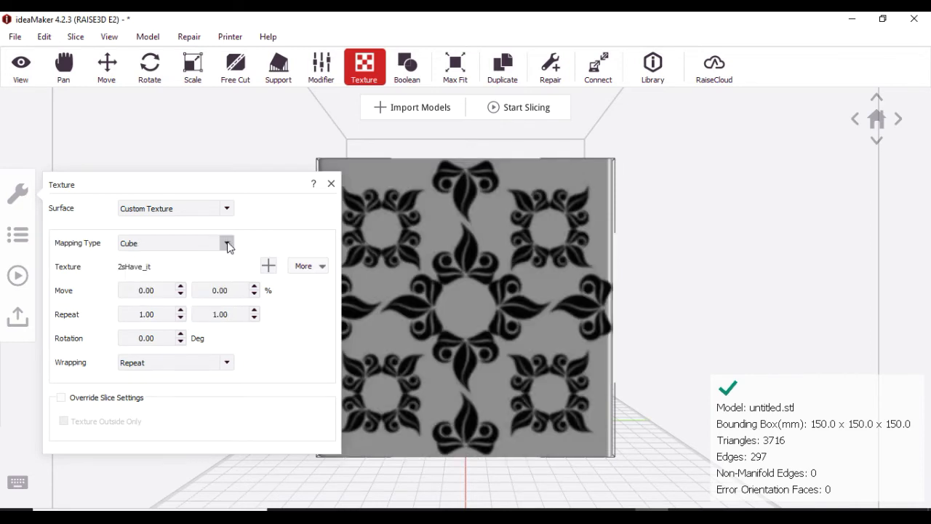
{"action": "left_click", "coordinate": [227, 243]}
{"action": "left_click", "coordinate": [194, 313]}
{"action": "left_click", "coordinate": [900, 128]}
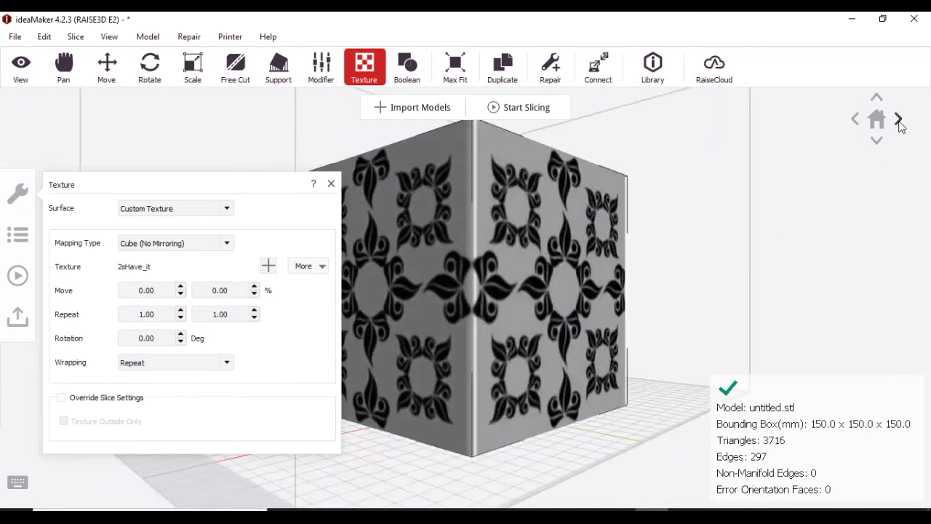
{"action": "left_click", "coordinate": [900, 127]}
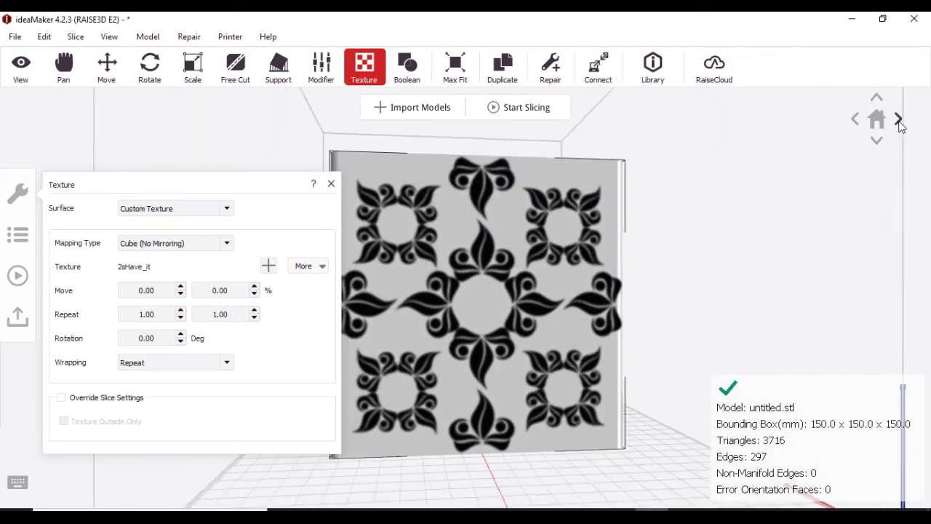
{"action": "left_click", "coordinate": [695, 285]}
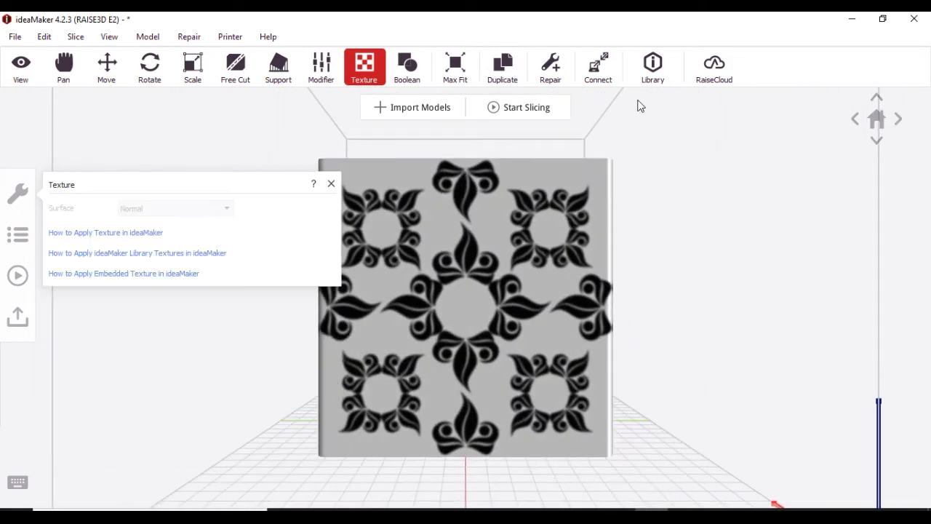
- Open the slicing templates and review the basic settings of the Creality 3D Ender 3 V2-PLA-export template without saving a copy
{"action": "left_click", "coordinate": [499, 109]}
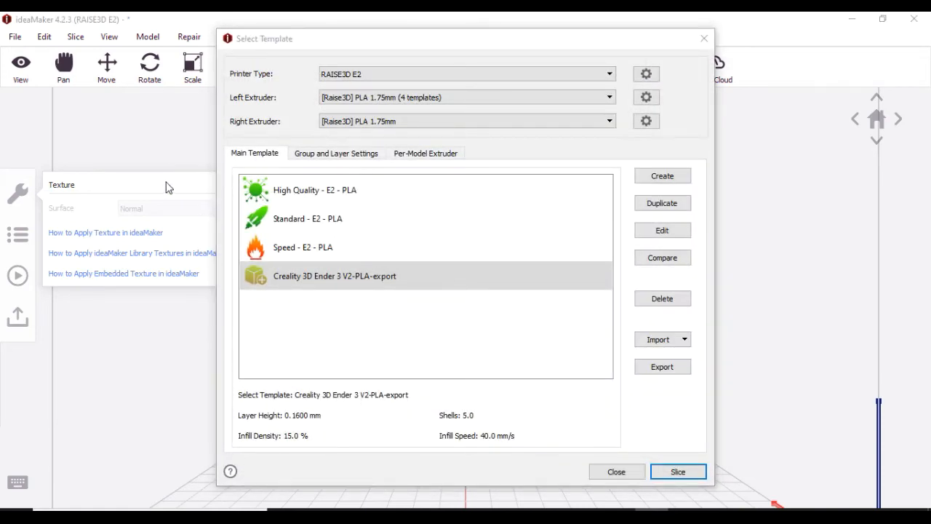
{"action": "double_click", "coordinate": [471, 285]}
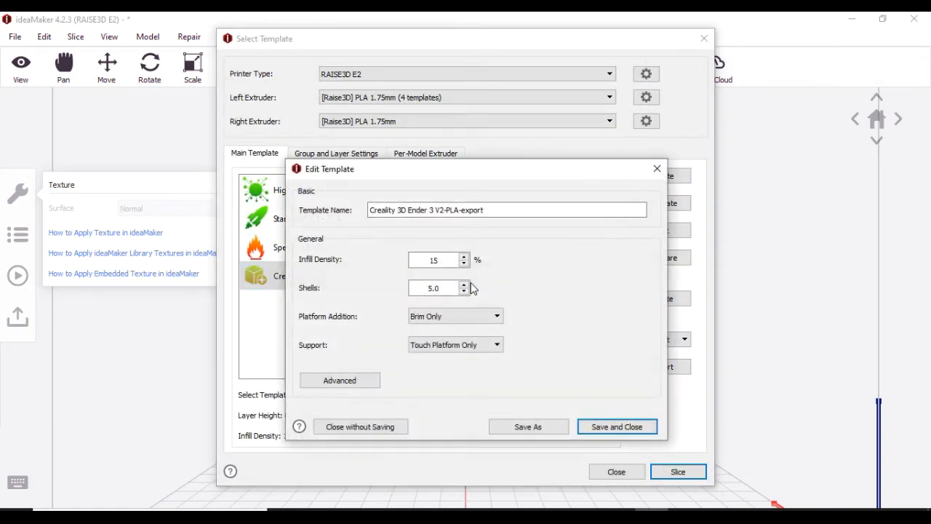
{"action": "left_click", "coordinate": [529, 427]}
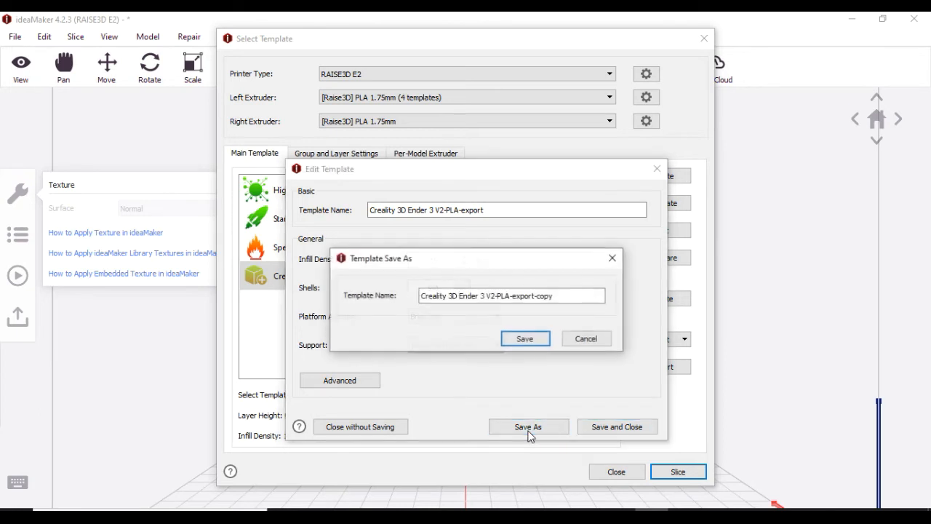
{"action": "left_click", "coordinate": [586, 339]}
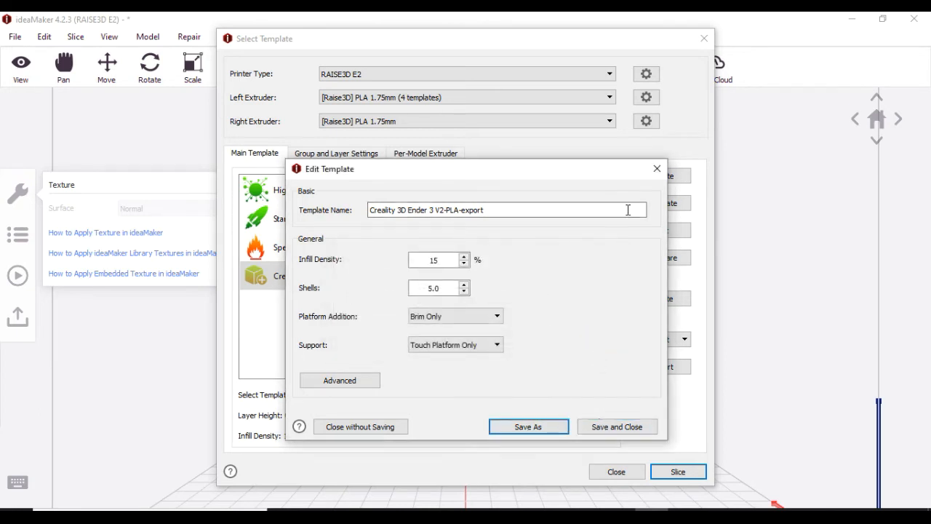
{"action": "left_click", "coordinate": [657, 169]}
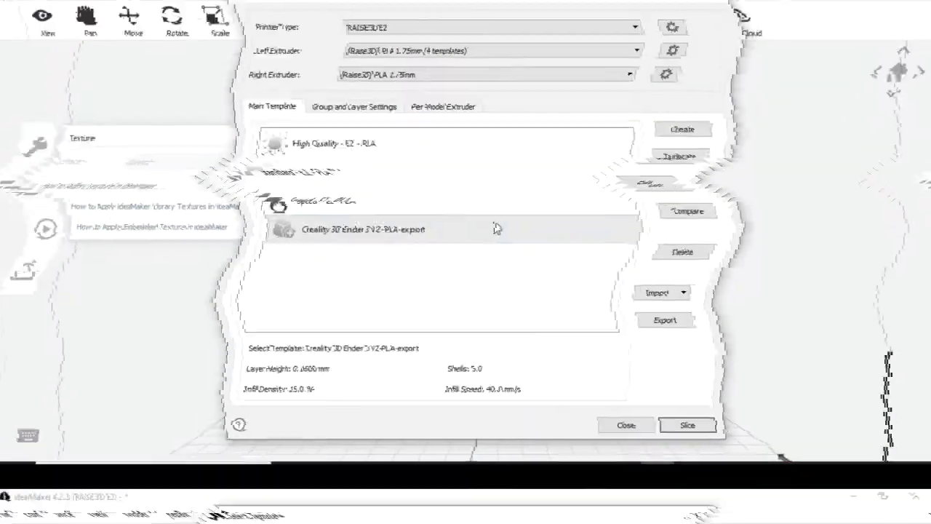
- Slice the textured box with the Creality 3D Ender 3 V2-PLA-export template and dismiss the estimated print result
{"action": "left_click", "coordinate": [674, 451]}
{"action": "left_click", "coordinate": [541, 270]}
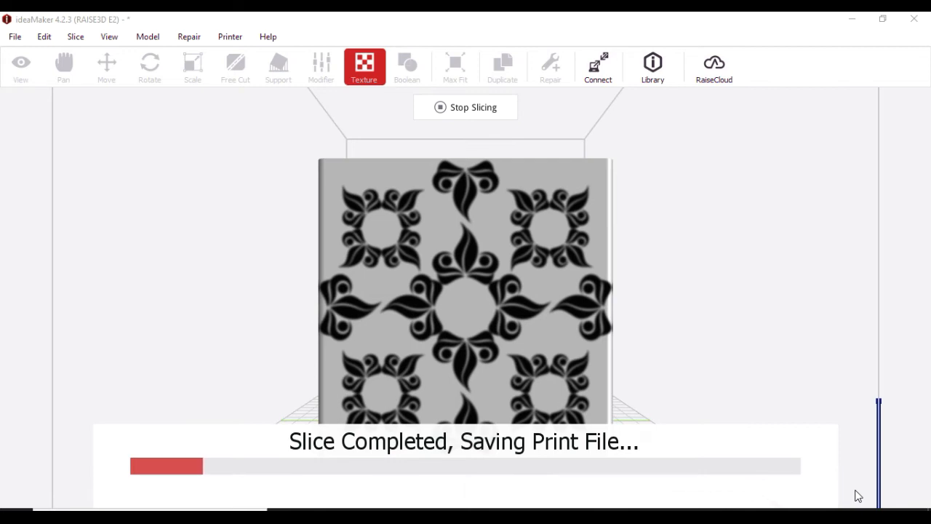
{"action": "left_click", "coordinate": [852, 19]}
{"action": "key", "text": "super"}
{"action": "left_click", "coordinate": [730, 193]}
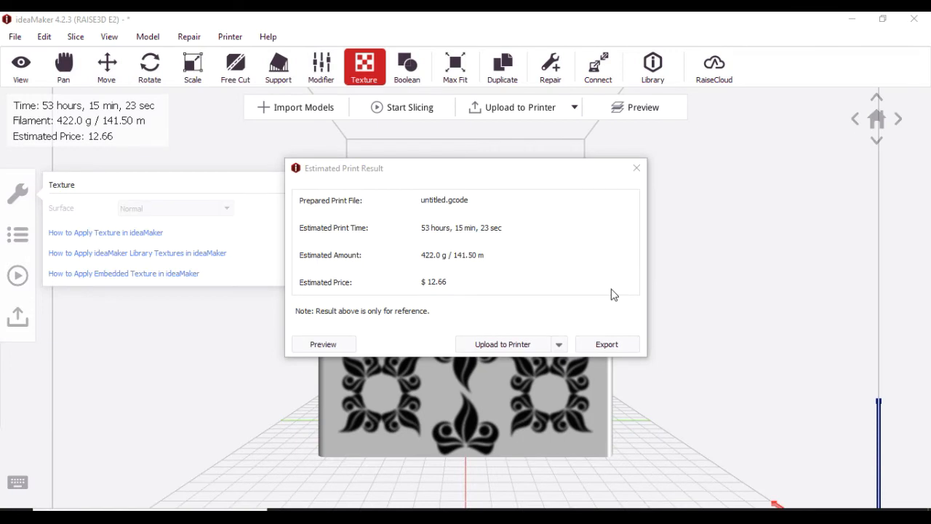
{"action": "left_click", "coordinate": [636, 166]}
- Preview the sliced box and step down through its upper layers to layer 857
{"action": "left_click", "coordinate": [657, 109]}
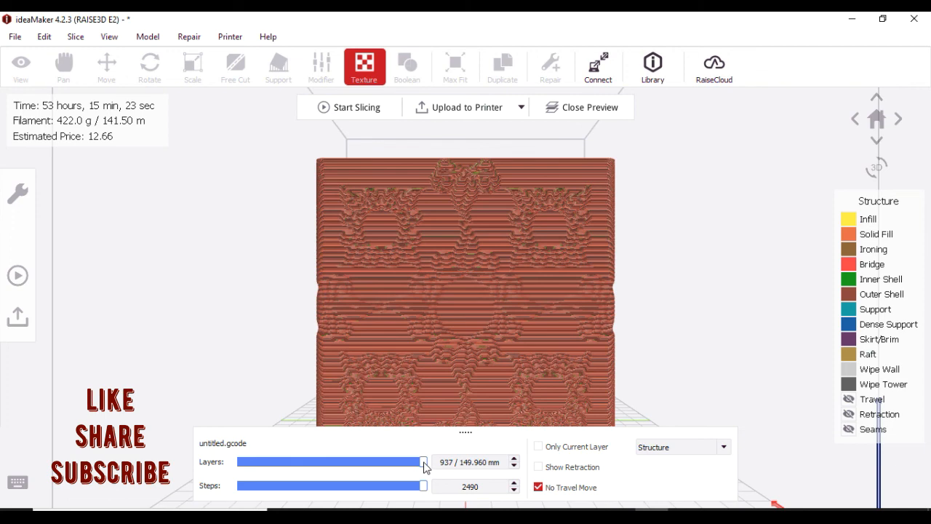
{"action": "scroll", "coordinate": [426, 468], "scroll_direction": "down", "scroll_amount": 5}
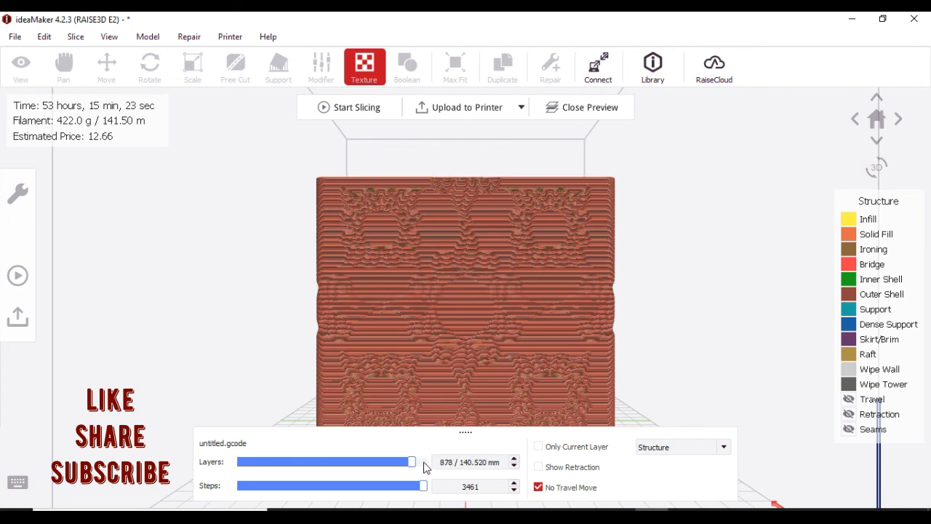
{"action": "scroll", "coordinate": [412, 466], "scroll_direction": "down", "scroll_amount": 2}
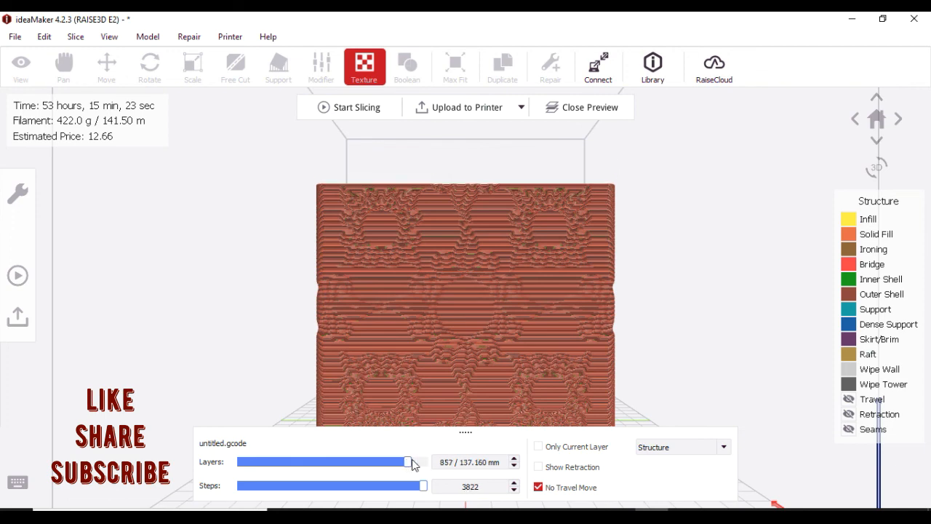